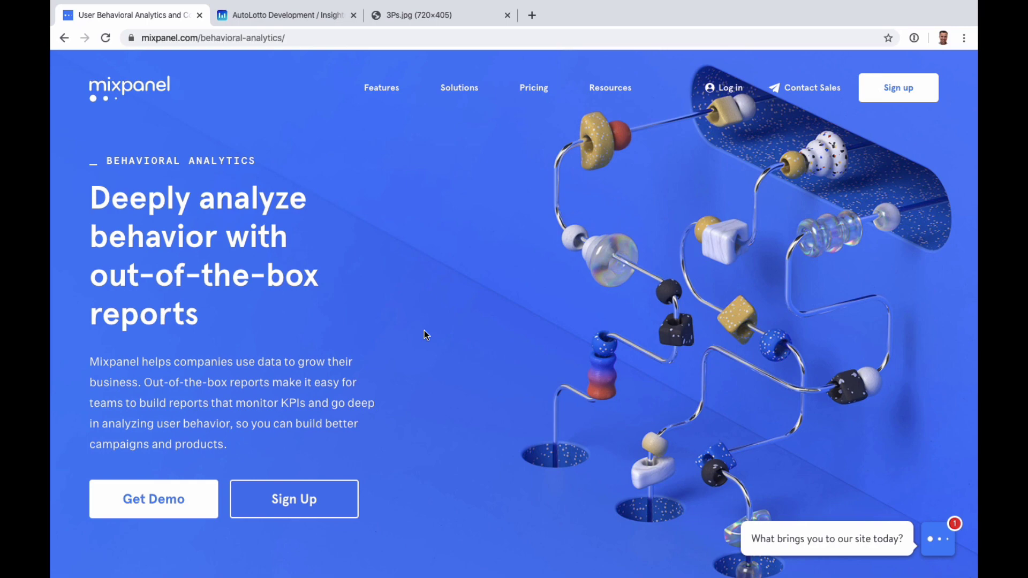
scroll(424, 332, down, 12)
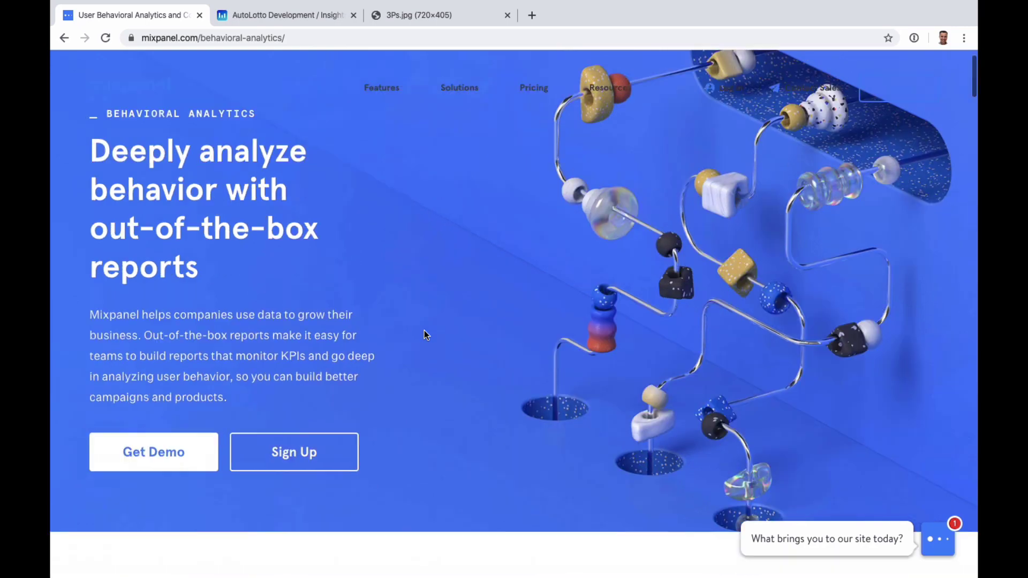
scroll(424, 332, up, 12)
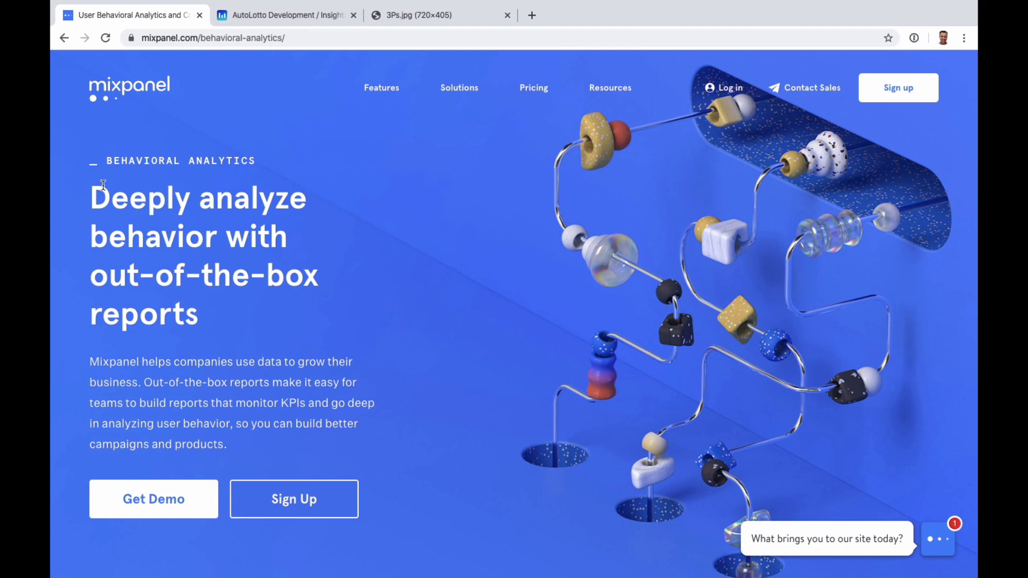
scroll(101, 184, down, 10)
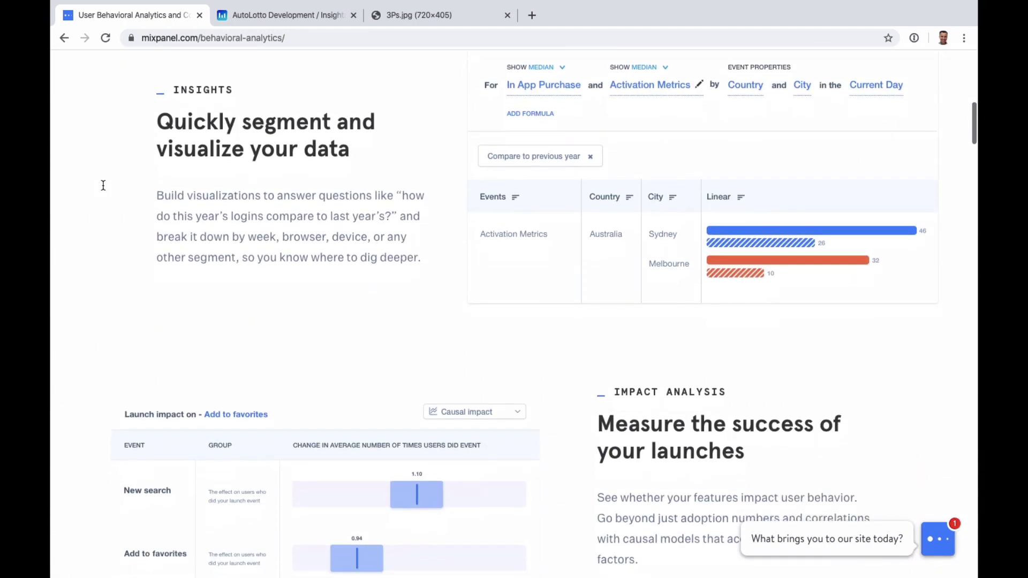
scroll(102, 184, up, 2)
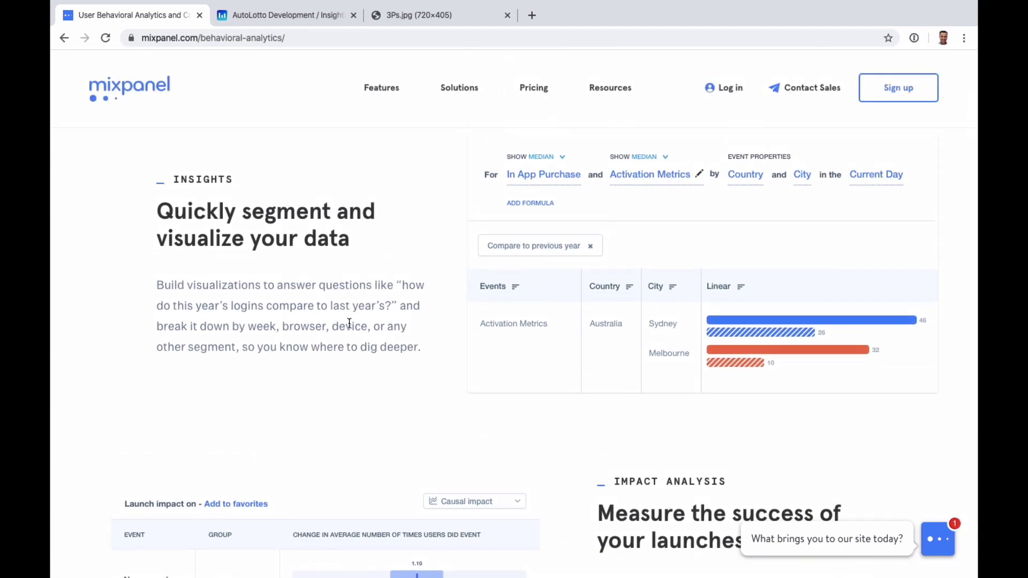
scroll(349, 323, up, 8)
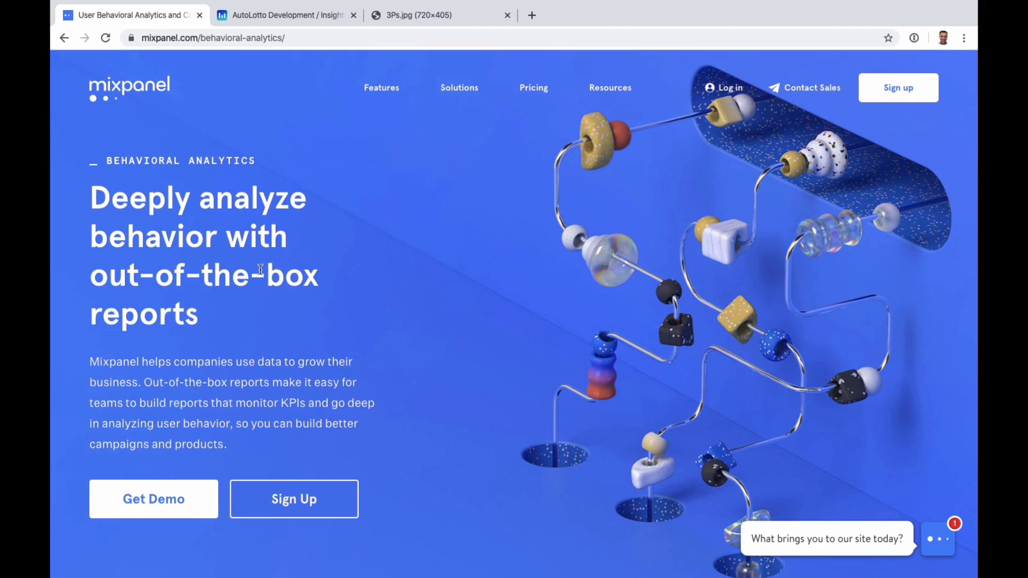
mouse_move(394, 80)
scroll(411, 407, down, 1)
scroll(411, 407, down, 8)
scroll(412, 394, up, 9)
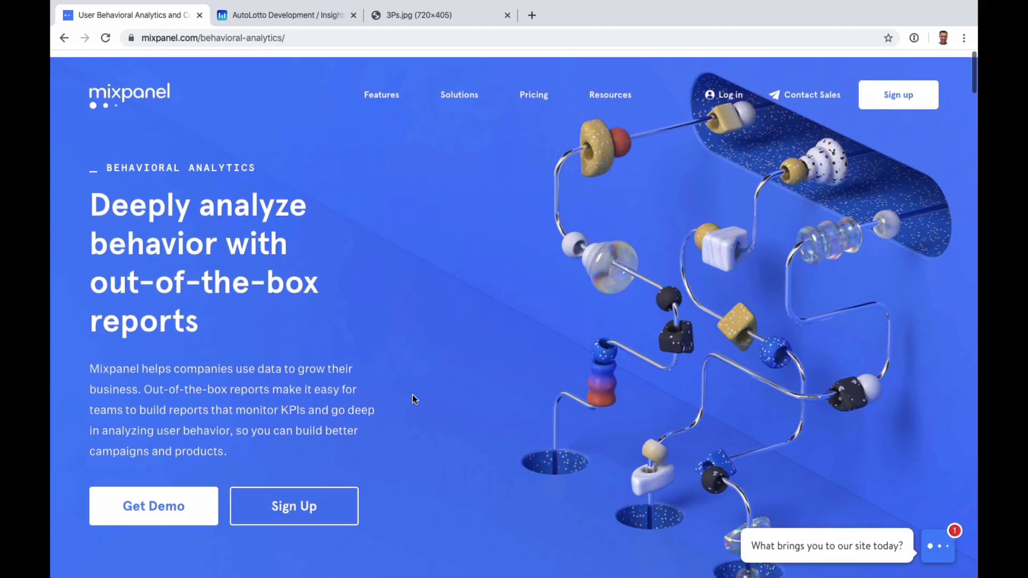
scroll(413, 396, down, 1)
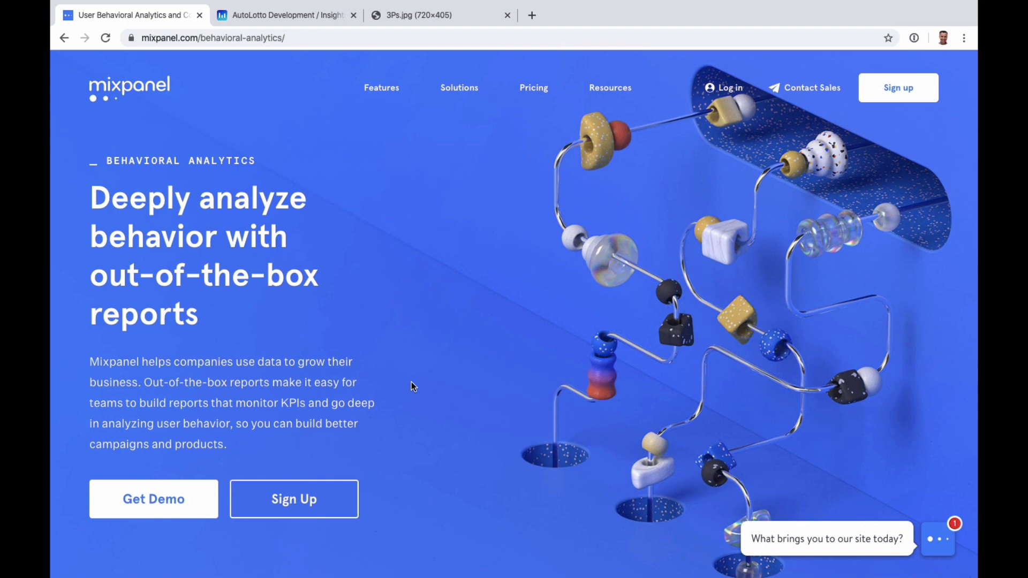
scroll(411, 383, down, 12)
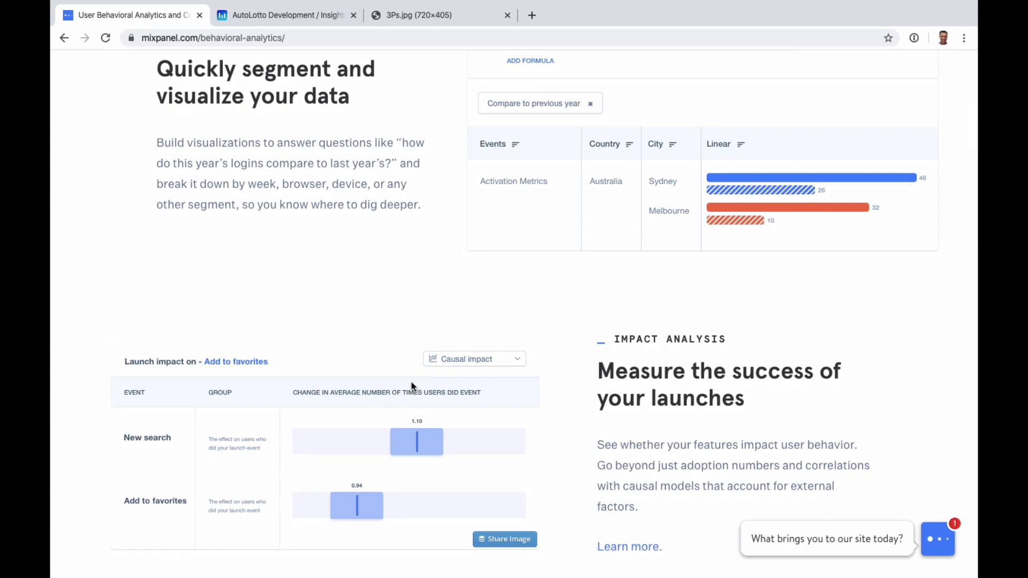
scroll(412, 386, down, 6)
scroll(412, 386, down, 5)
scroll(412, 385, up, 2)
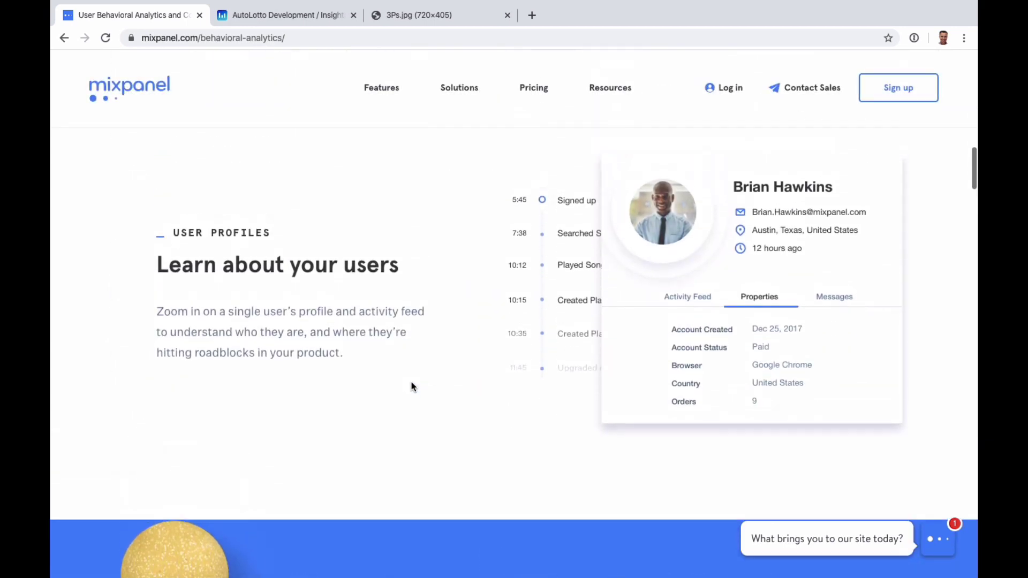
Switch to the AutoLotto Development Insights report tab and look over the report
click(267, 15)
scroll(374, 319, up, 7)
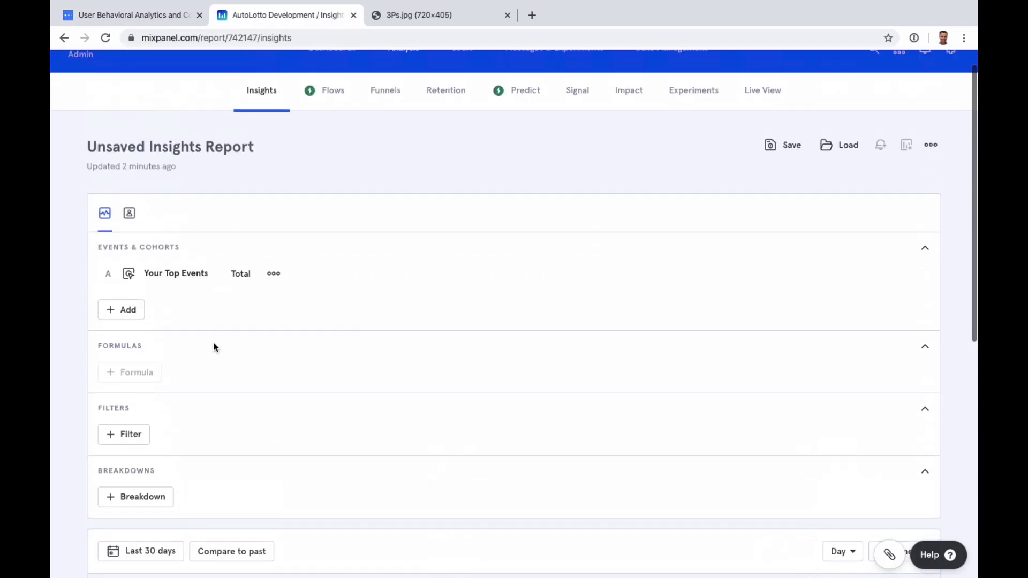
scroll(540, 417, down, 6)
scroll(540, 419, down, 2)
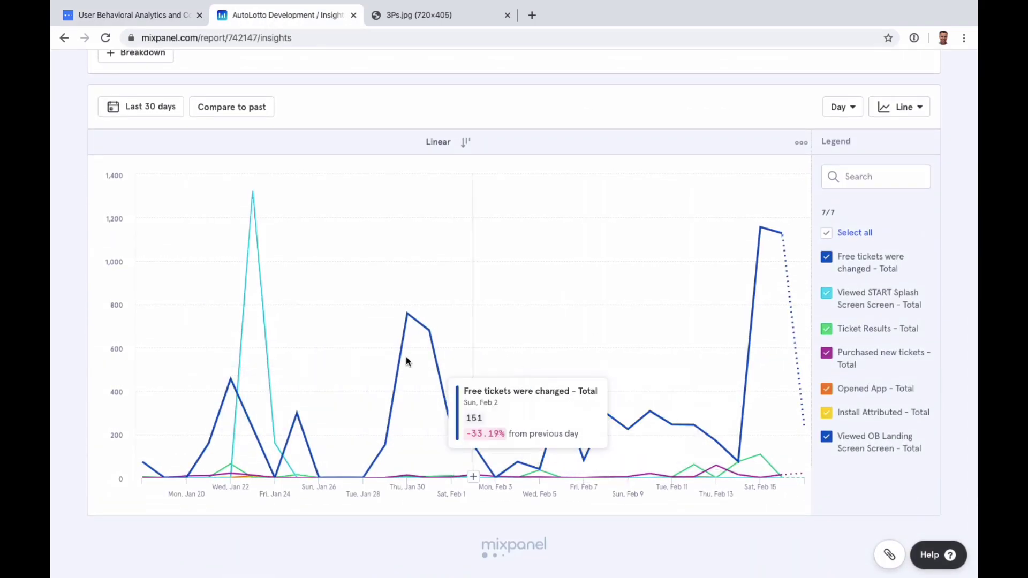
scroll(407, 360, up, 6)
Break the Your Top Events chart down by Country
click(142, 368)
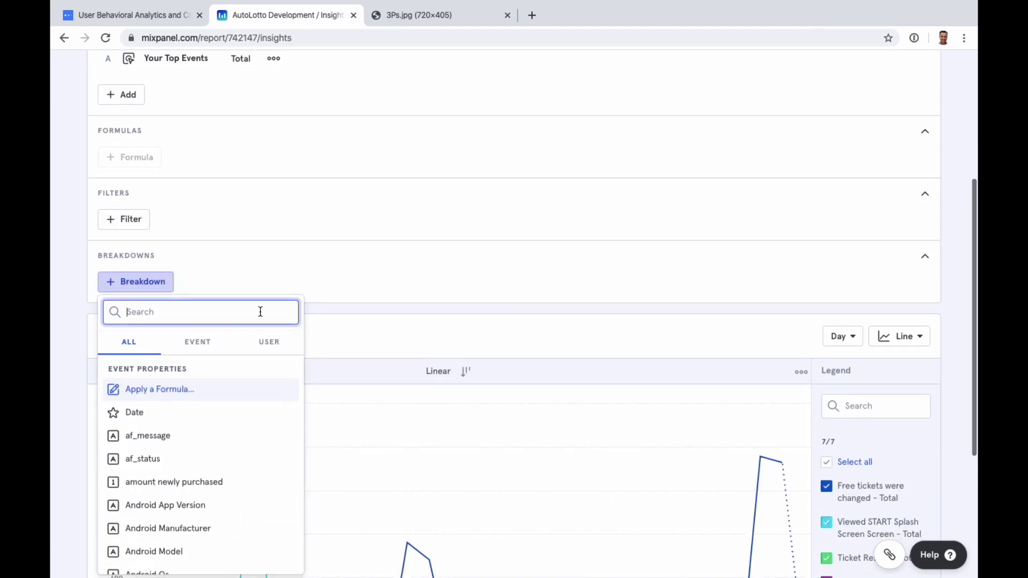
text(coun)
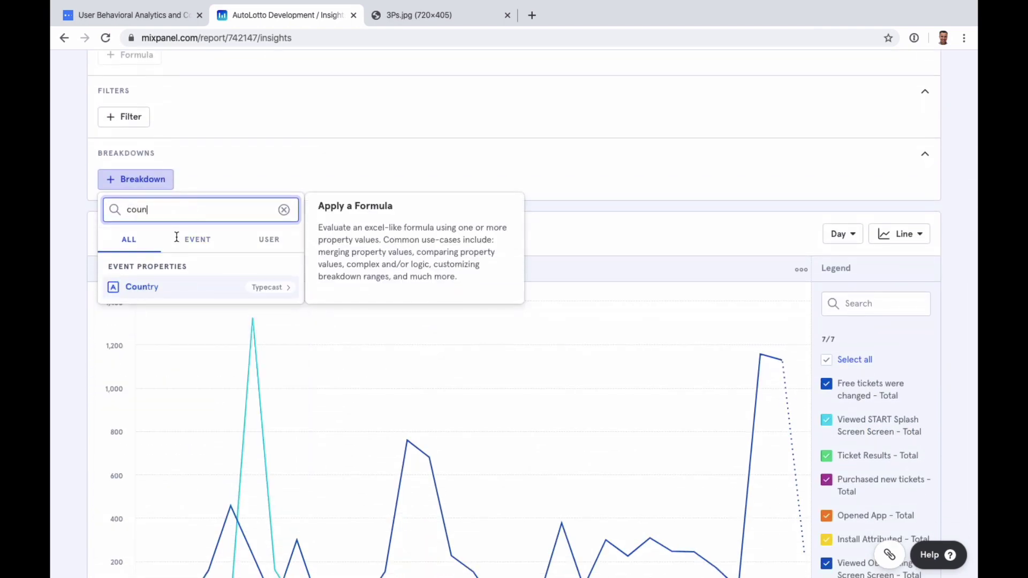
click(193, 290)
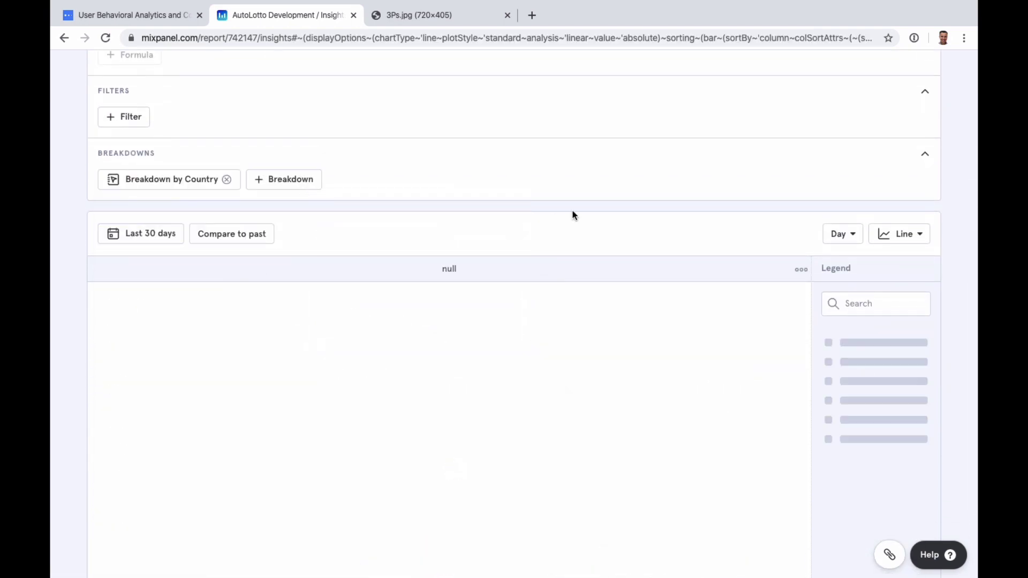
scroll(574, 214, down, 3)
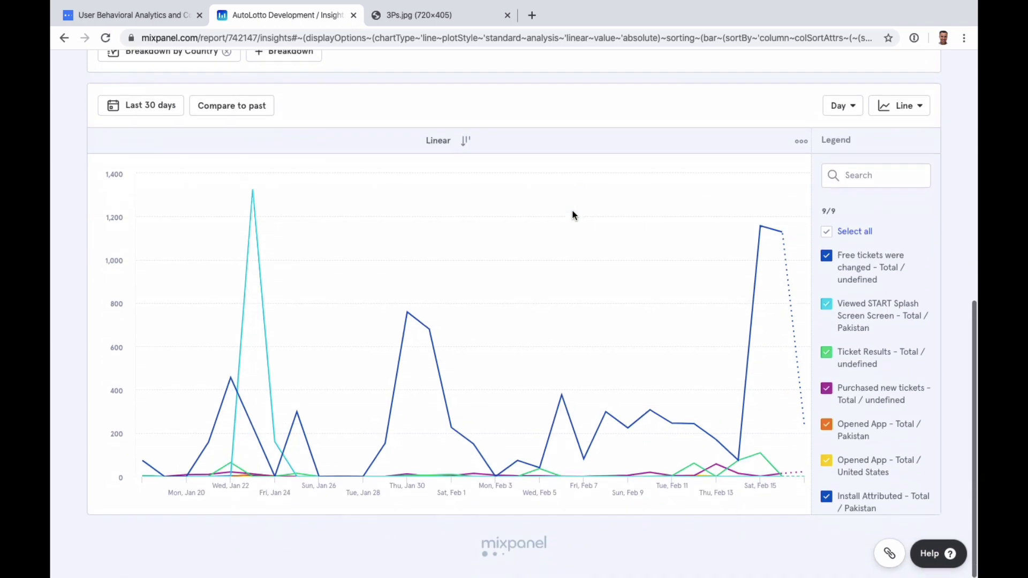
Check the chart types, keep the line chart, and remove the Country breakdown
click(909, 110)
click(910, 110)
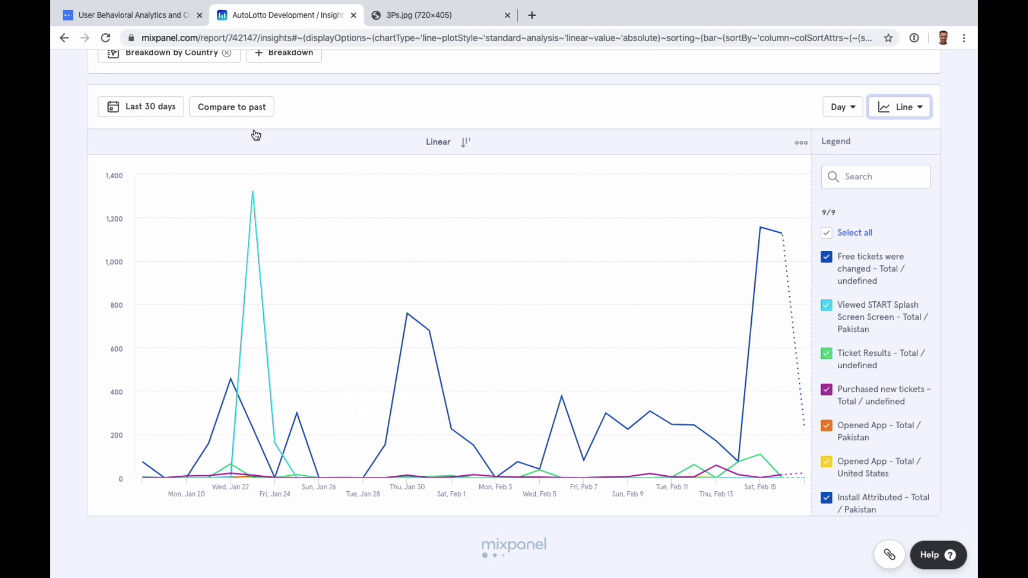
scroll(508, 284, up, 4)
click(227, 263)
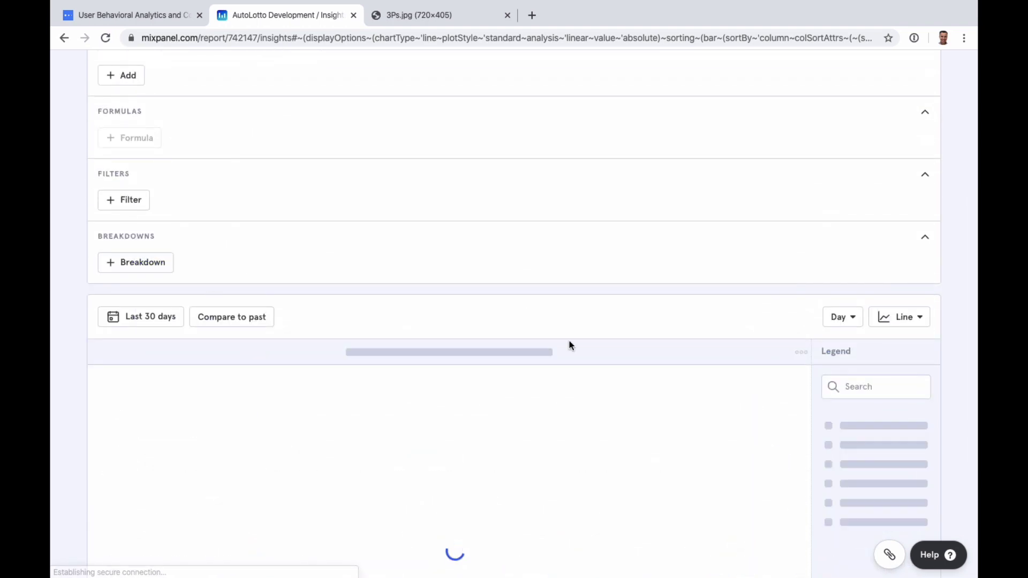
scroll(569, 345, up, 5)
scroll(353, 278, up, 1)
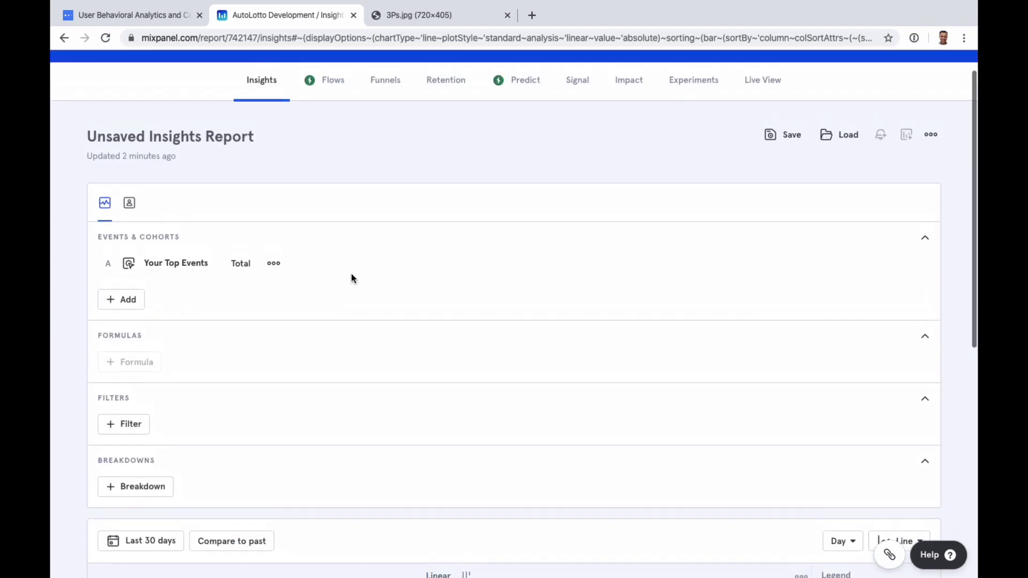
scroll(370, 263, up, 2)
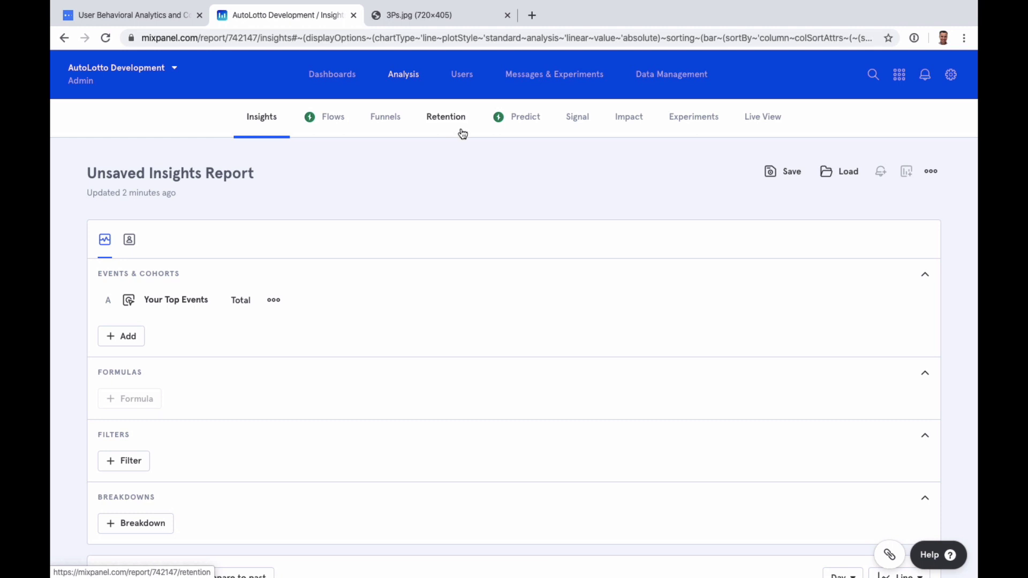
click(128, 20)
scroll(390, 309, down, 10)
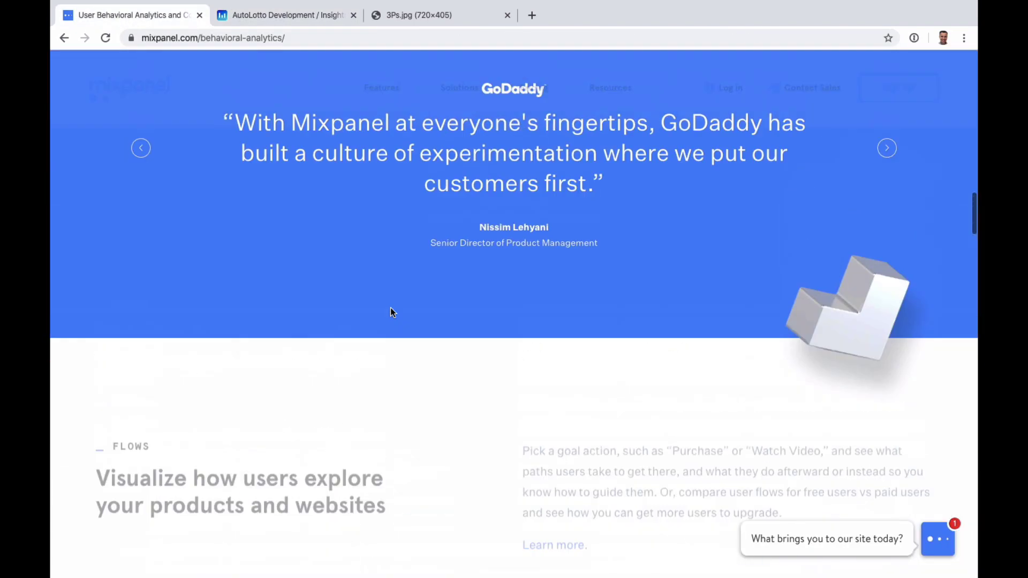
scroll(391, 308, up, 9)
scroll(391, 310, up, 3)
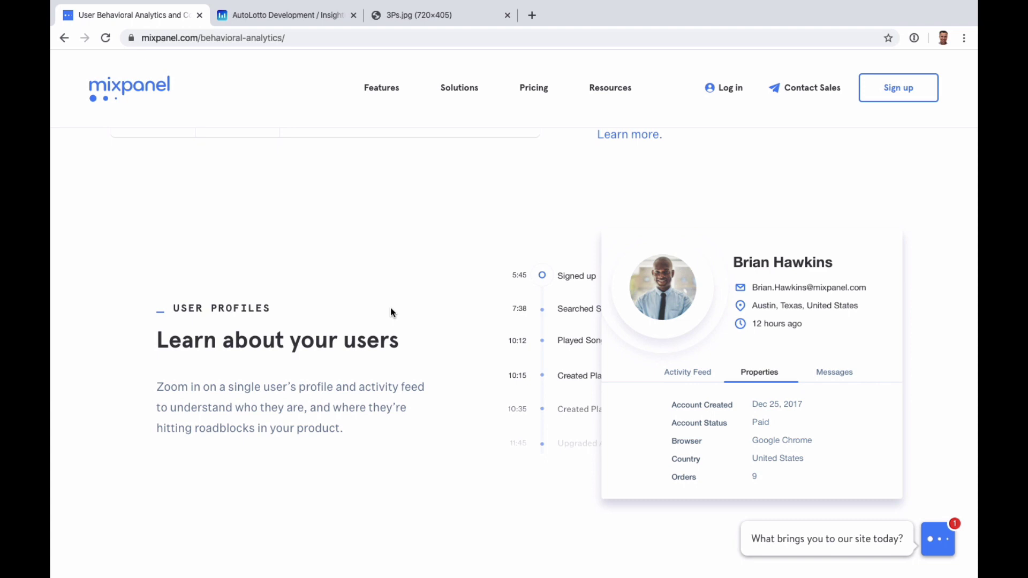
click(288, 24)
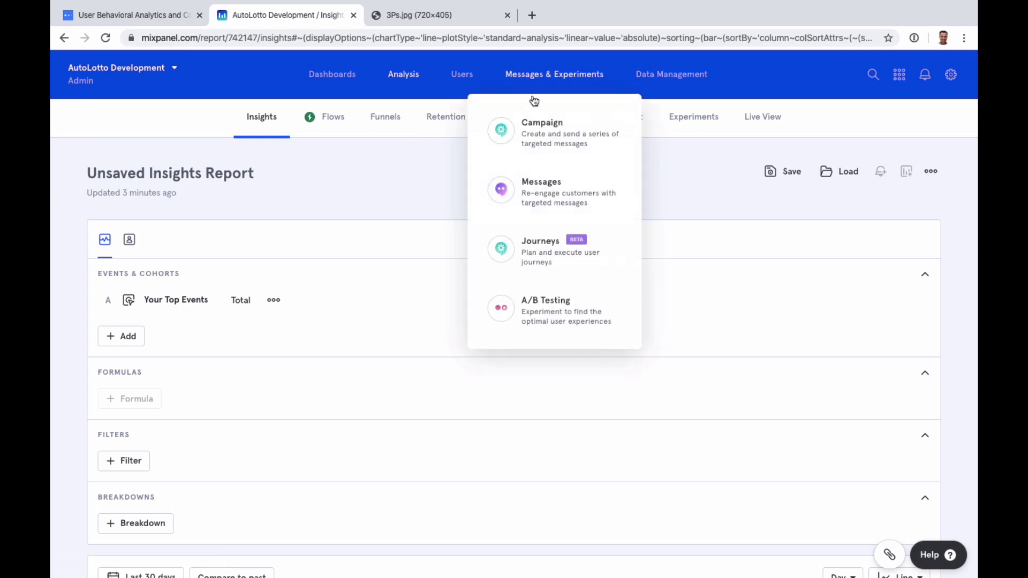
Preview the Mixpanel site's top navigation menus
mouse_move(452, 82)
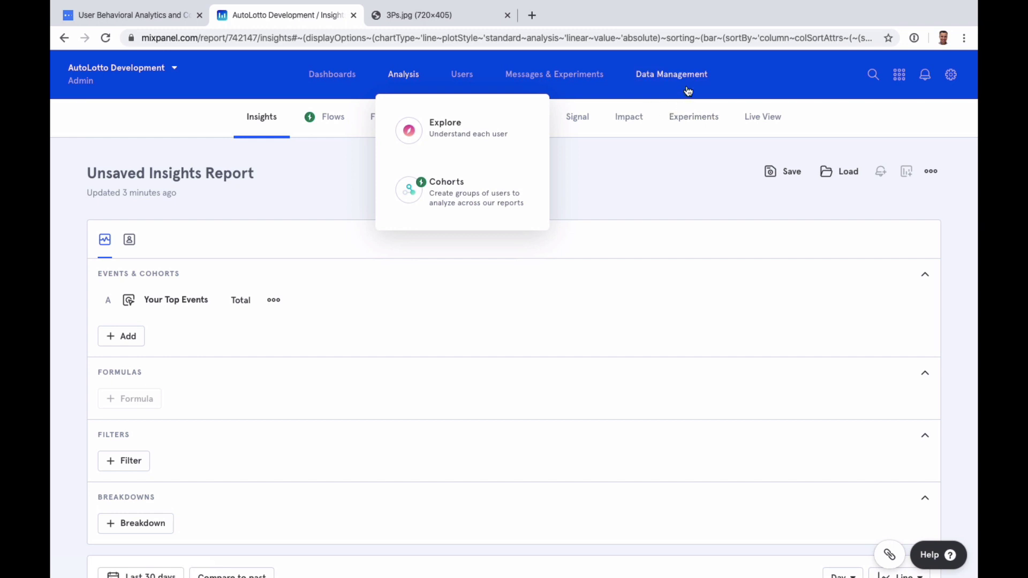
mouse_move(679, 86)
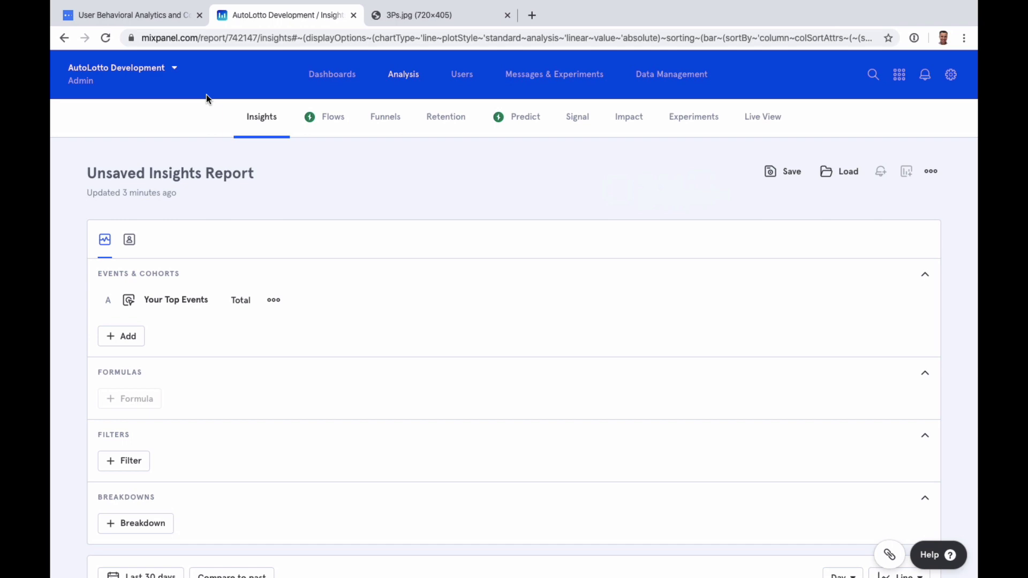
Go to the Behavioral Analytics marketing page and open the Data Science feature page
click(138, 17)
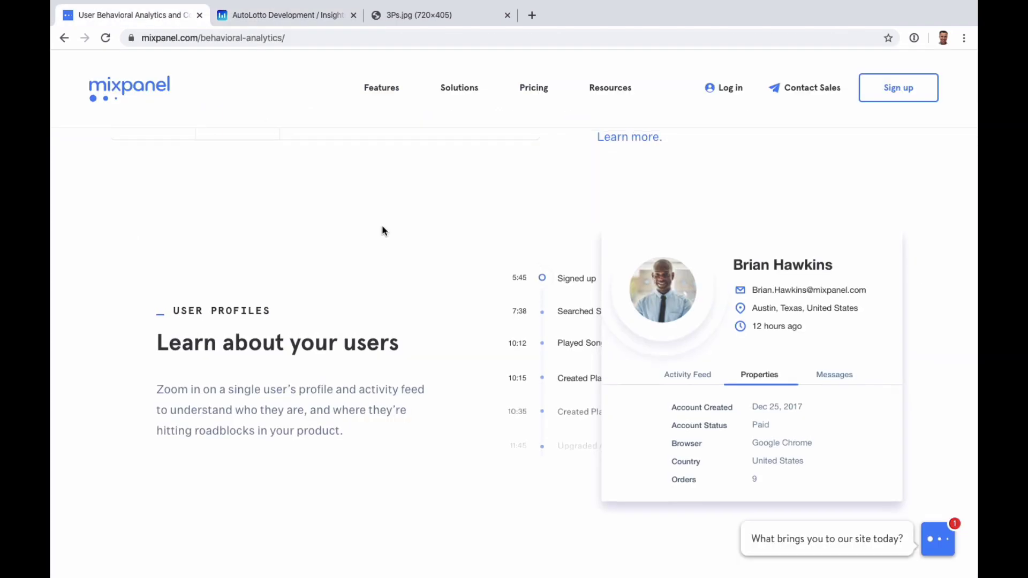
scroll(397, 179, up, 15)
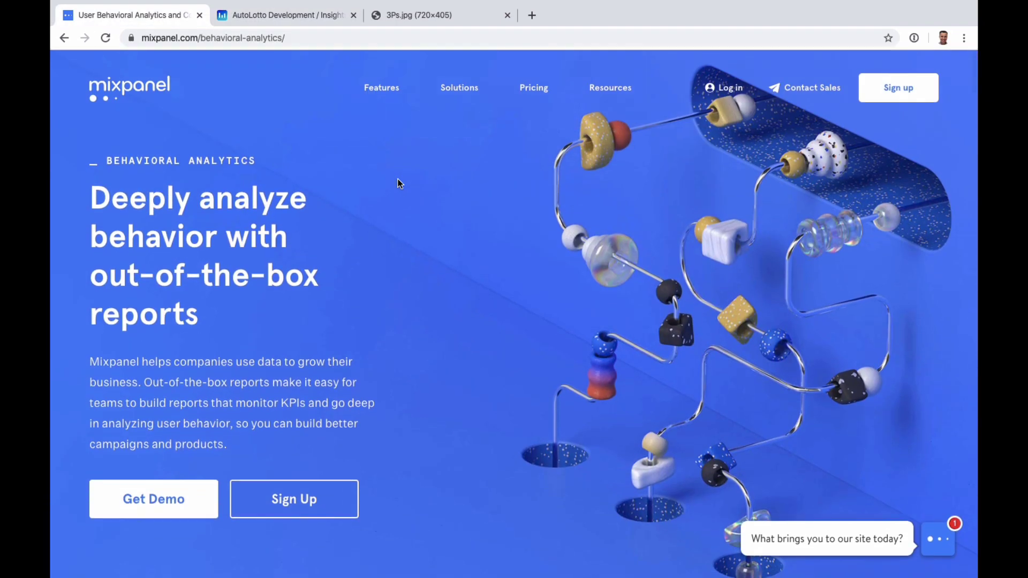
mouse_move(381, 88)
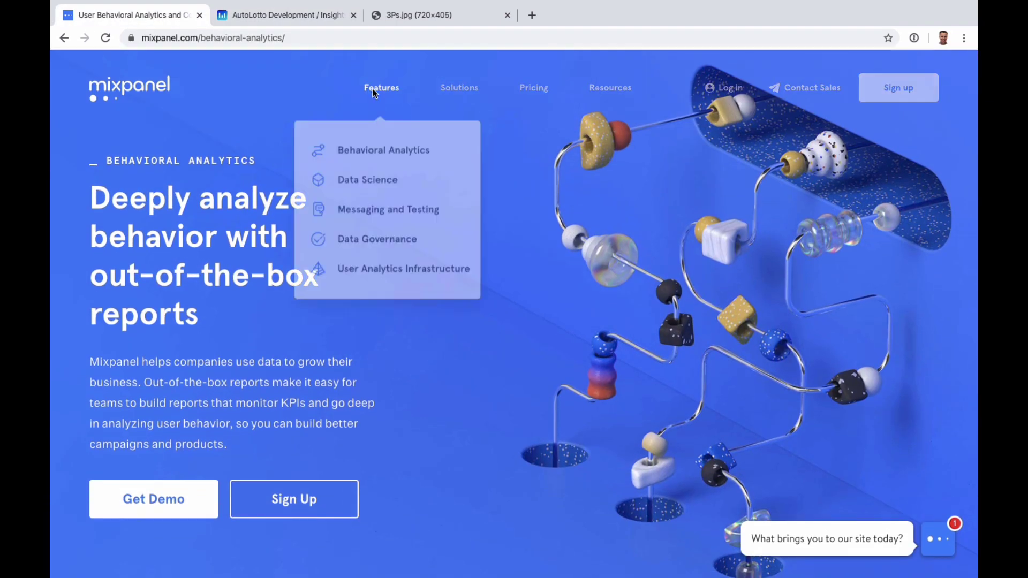
click(393, 186)
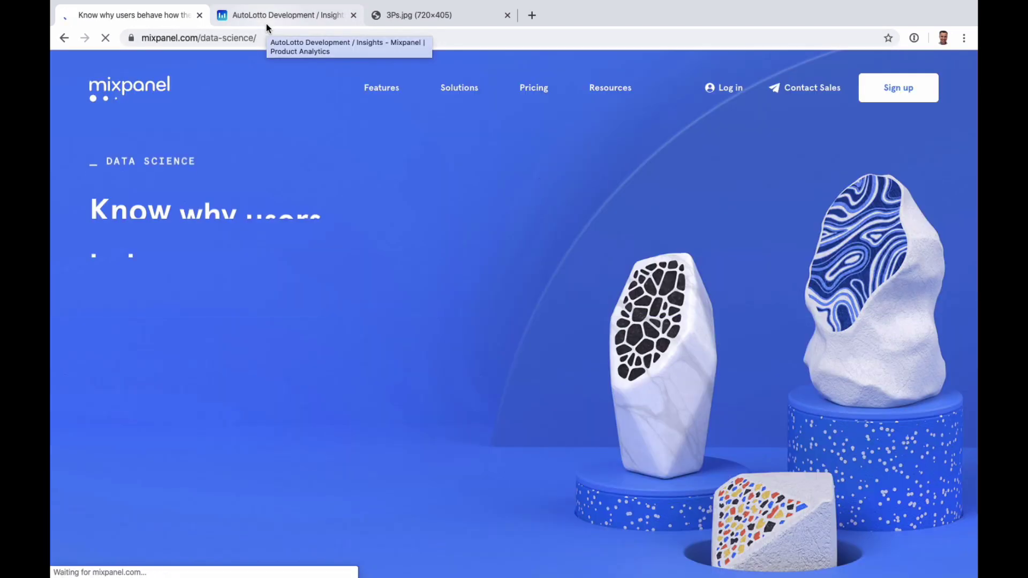
Scroll through the Data Science marketing page content
scroll(388, 271, down, 5)
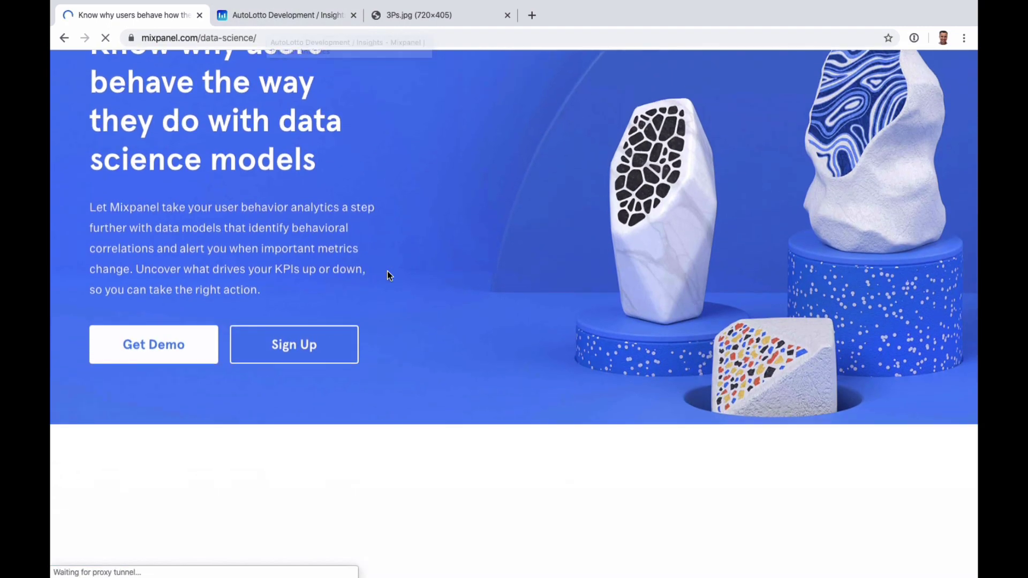
scroll(402, 272, down, 4)
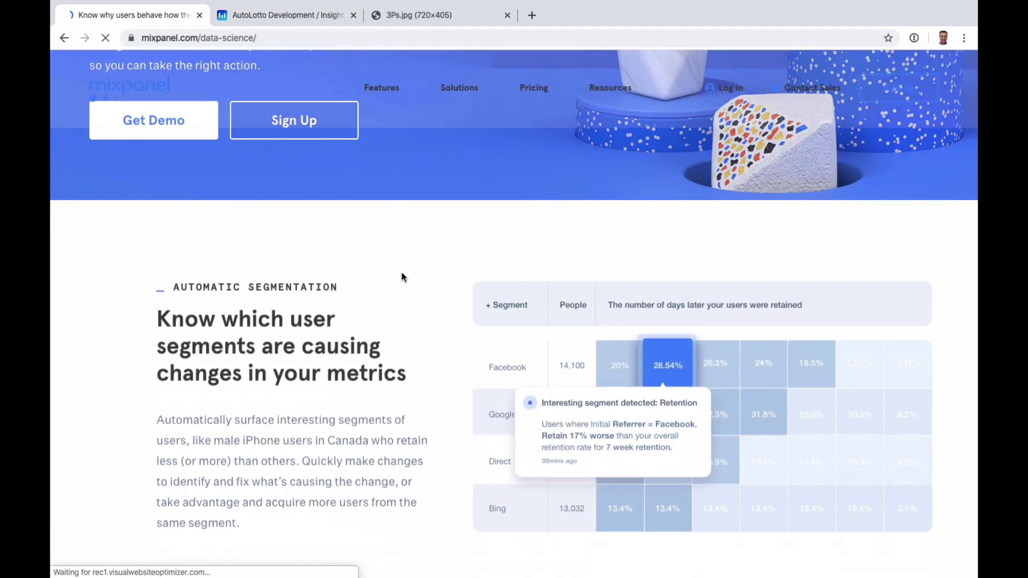
scroll(429, 316, down, 2)
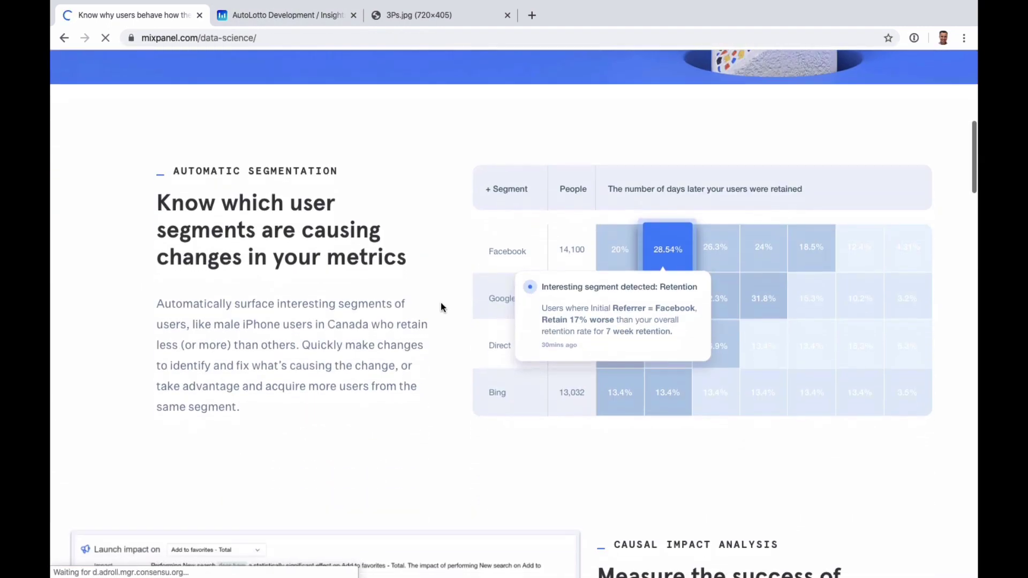
scroll(338, 310, down, 5)
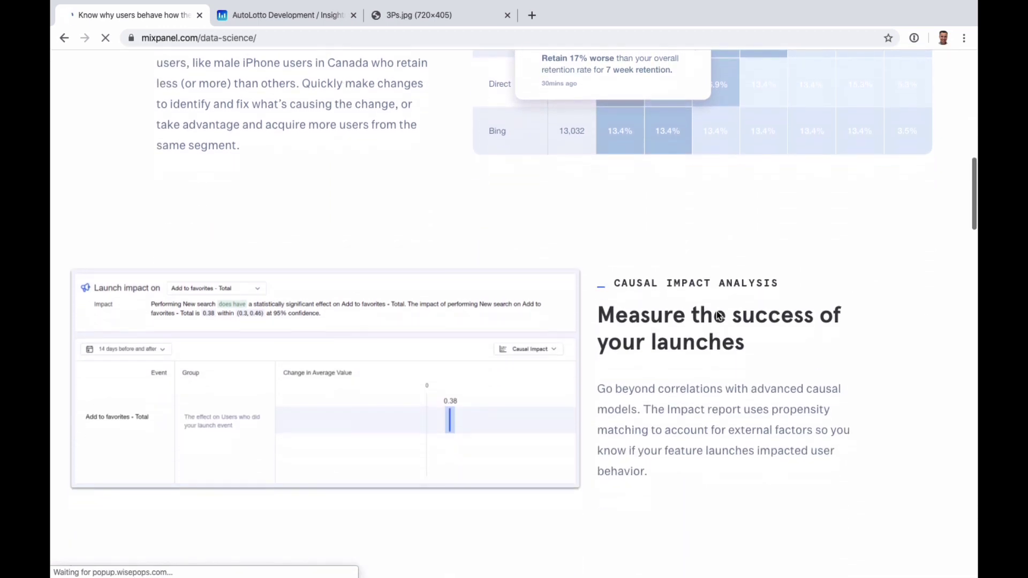
scroll(753, 333, down, 10)
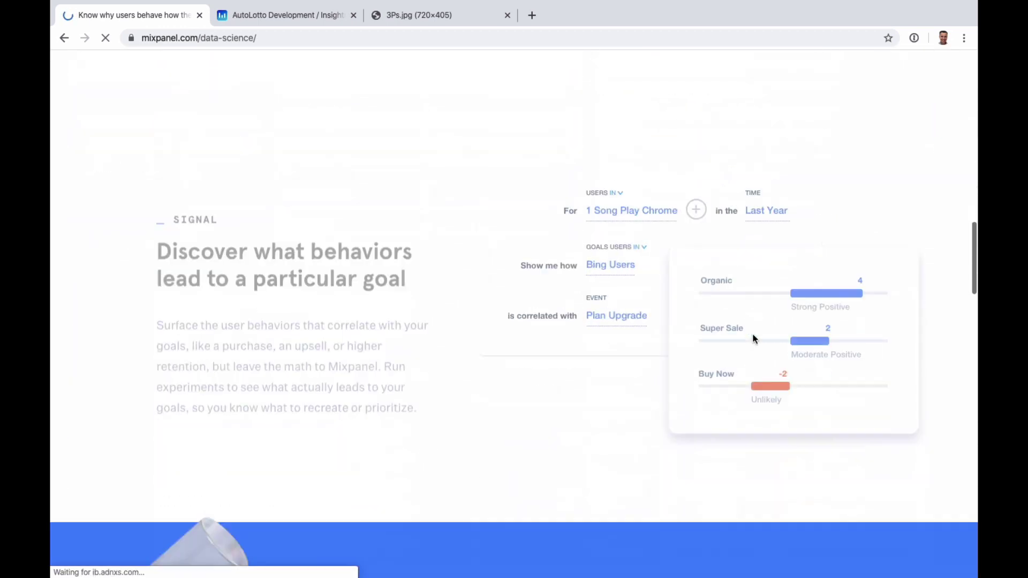
scroll(403, 362, up, 3)
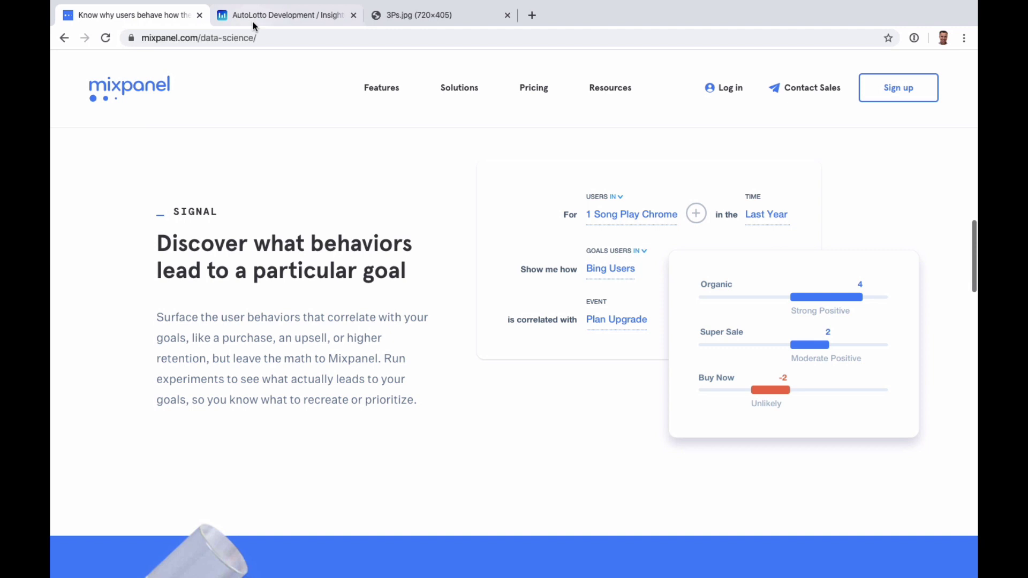
Return to the AutoLotto report, revisit the Data Science page briefly, then come back
click(286, 16)
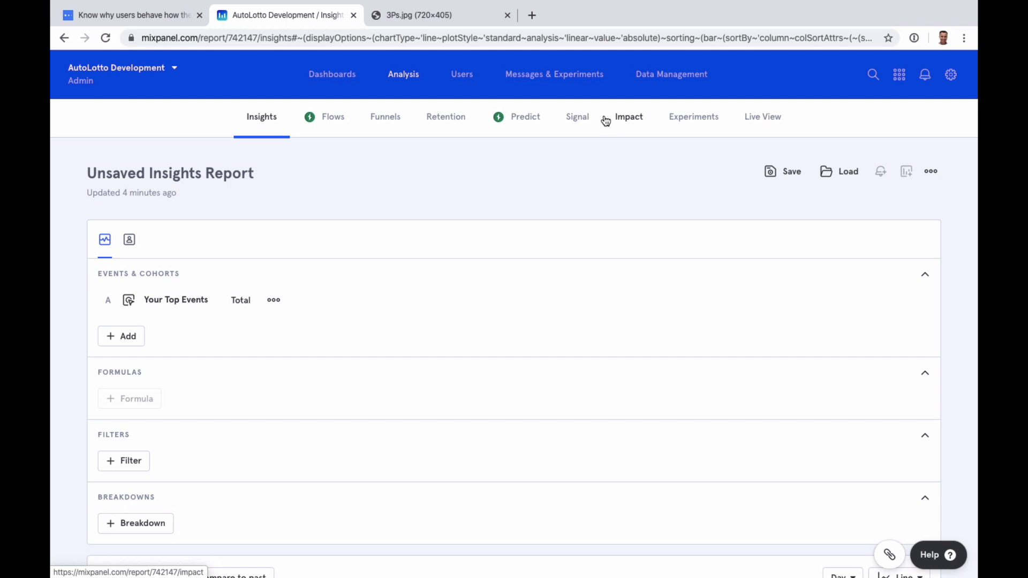
click(156, 15)
scroll(390, 258, down, 10)
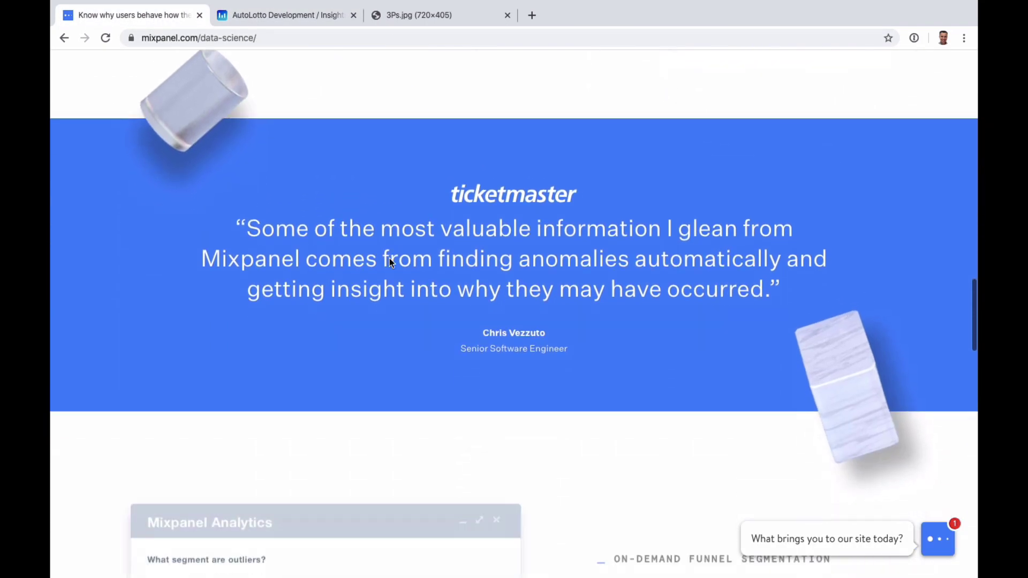
scroll(390, 261, down, 3)
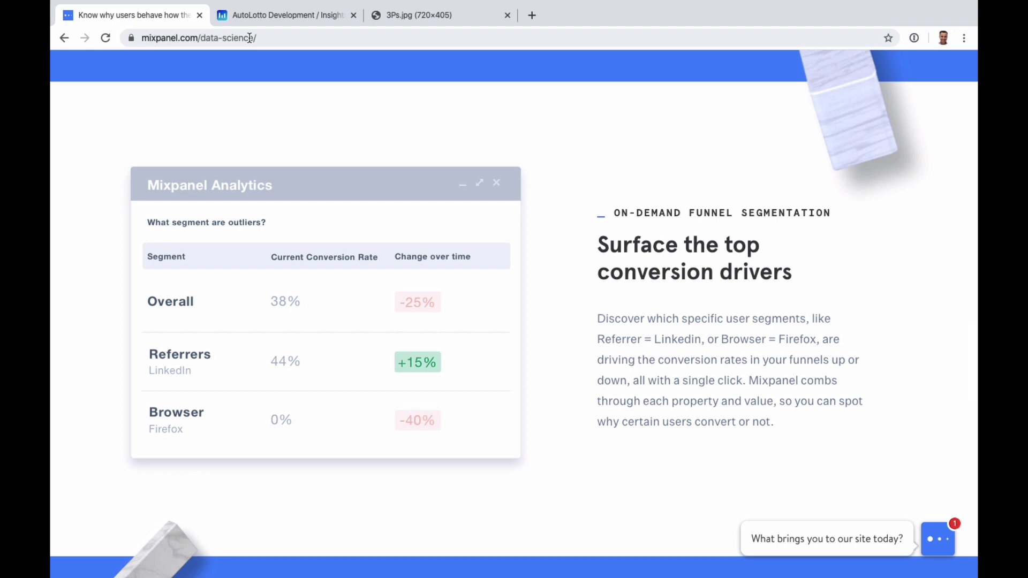
click(279, 16)
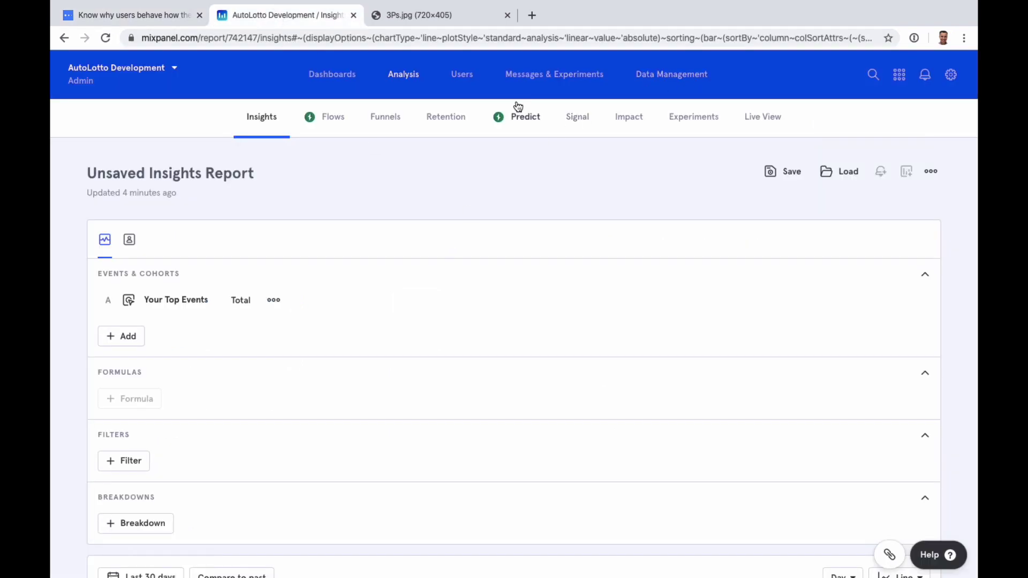
Open Data Management > Integrations and review the Google Cloud, AWS, Snowflake and export integrations
click(681, 85)
click(696, 268)
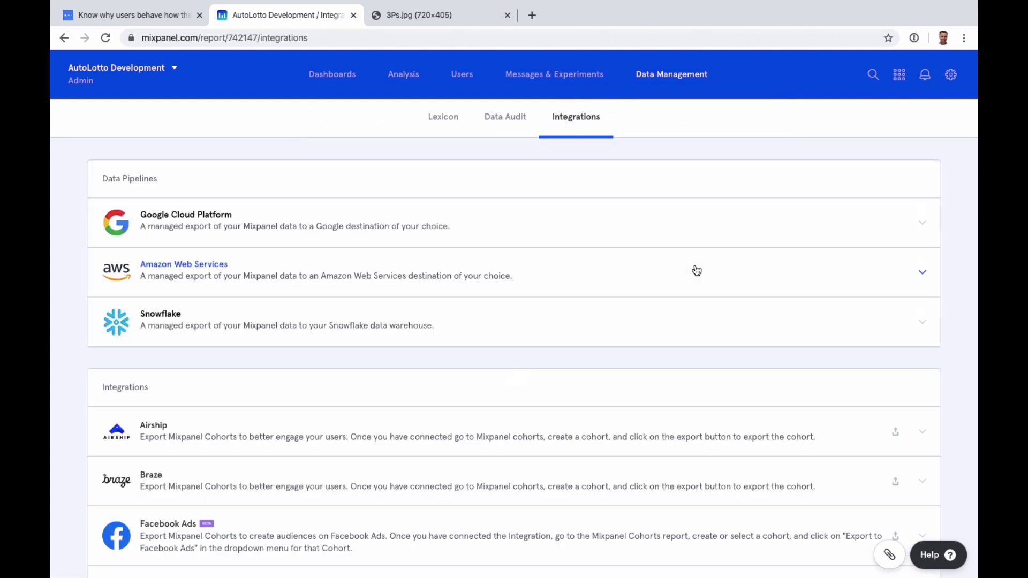
scroll(362, 362, down, 6)
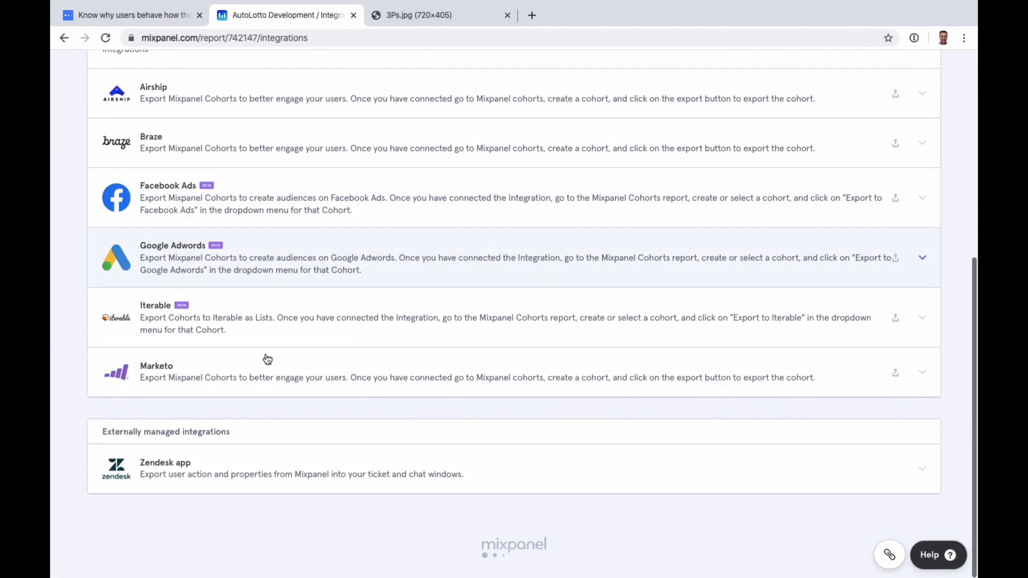
scroll(427, 367, up, 3)
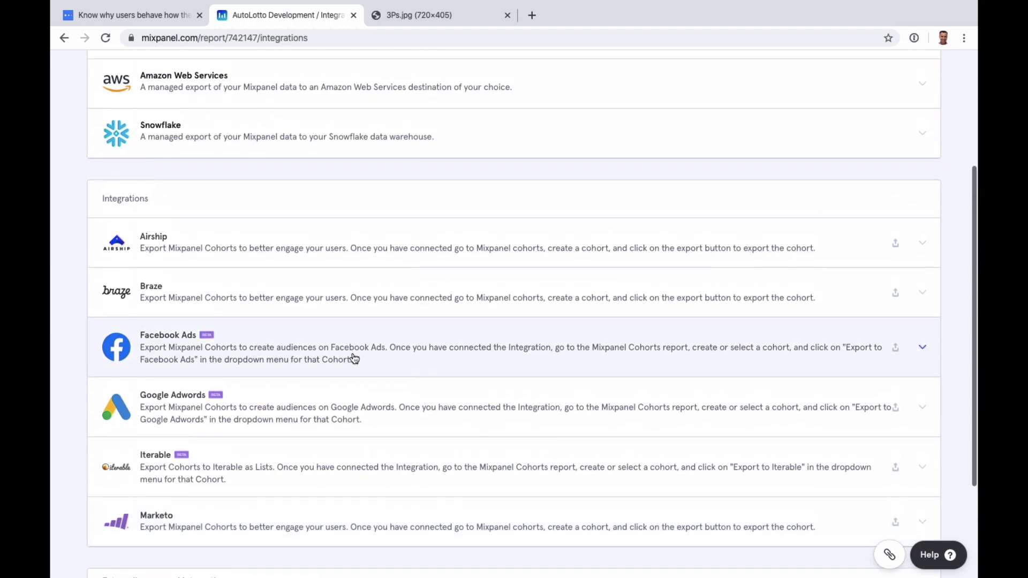
scroll(251, 341, down, 3)
scroll(439, 375, up, 7)
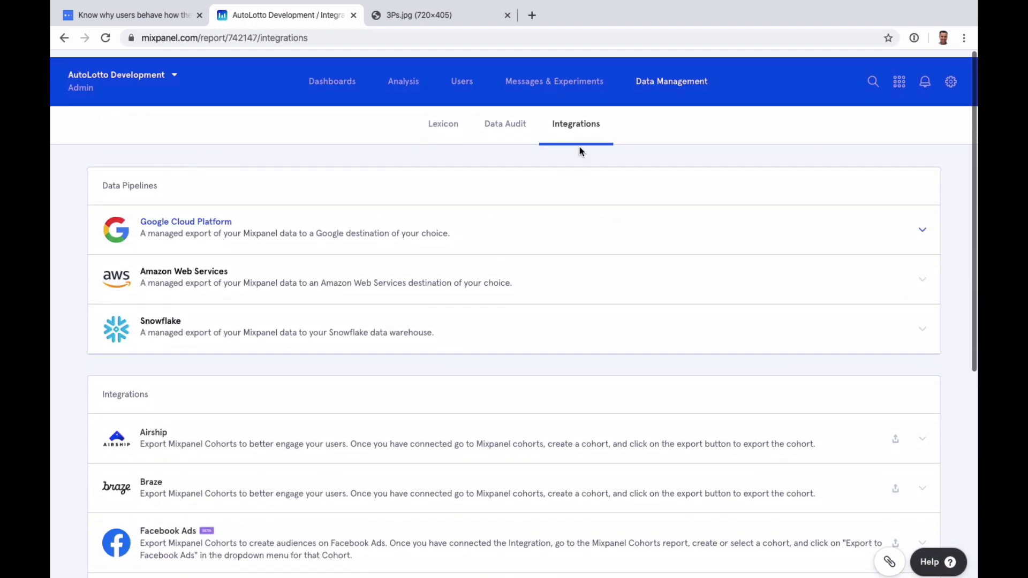
mouse_move(507, 83)
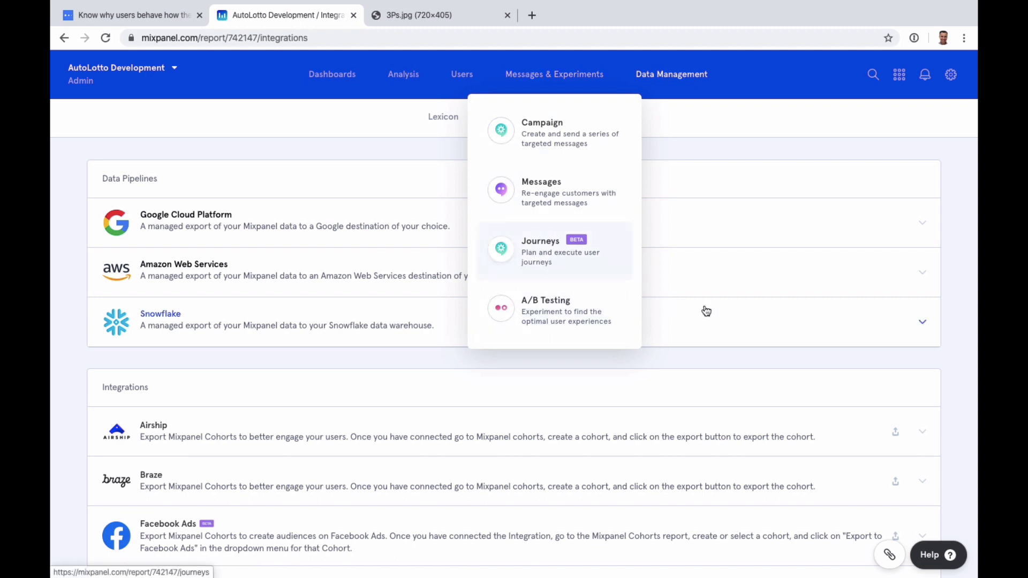
Open the beta Journeys page under Messages & Experiments
click(531, 262)
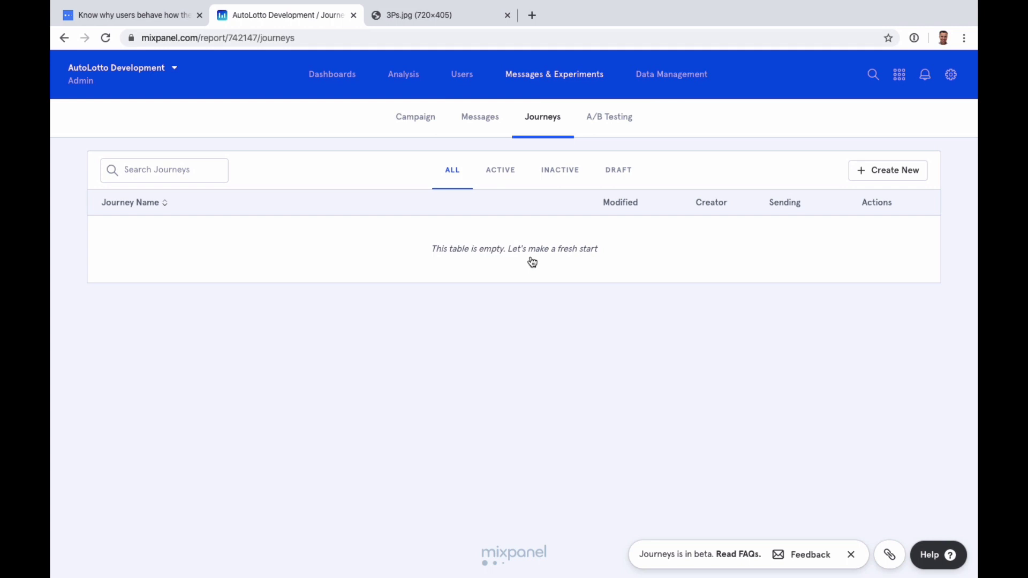
mouse_move(556, 84)
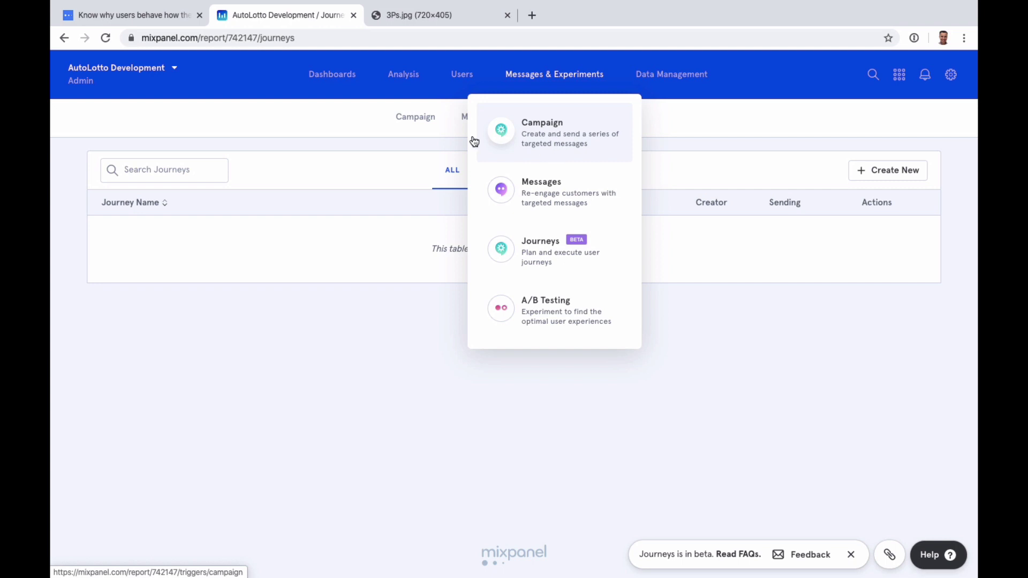
click(329, 83)
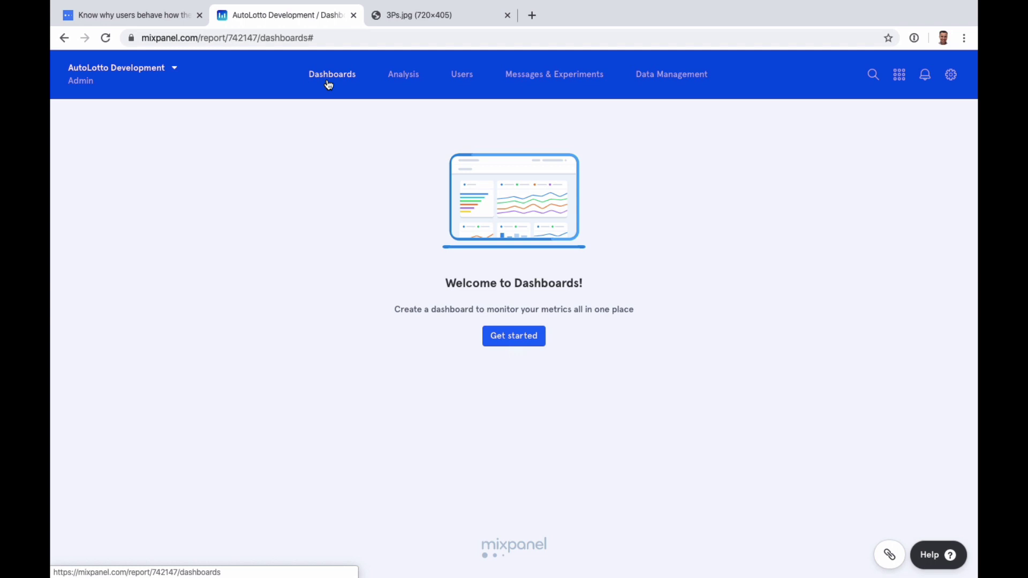
click(153, 15)
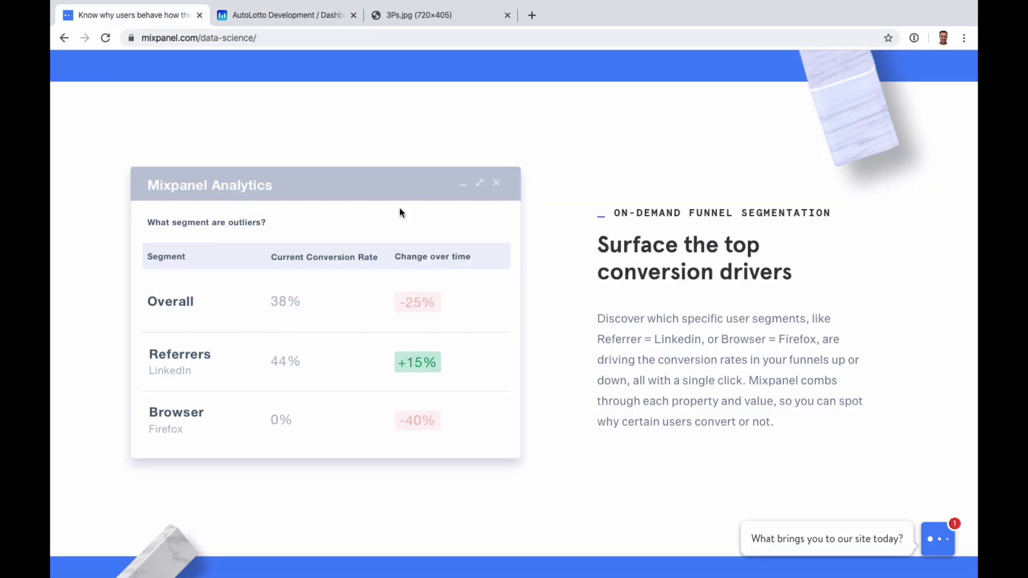
scroll(487, 291, up, 7)
scroll(487, 291, up, 10)
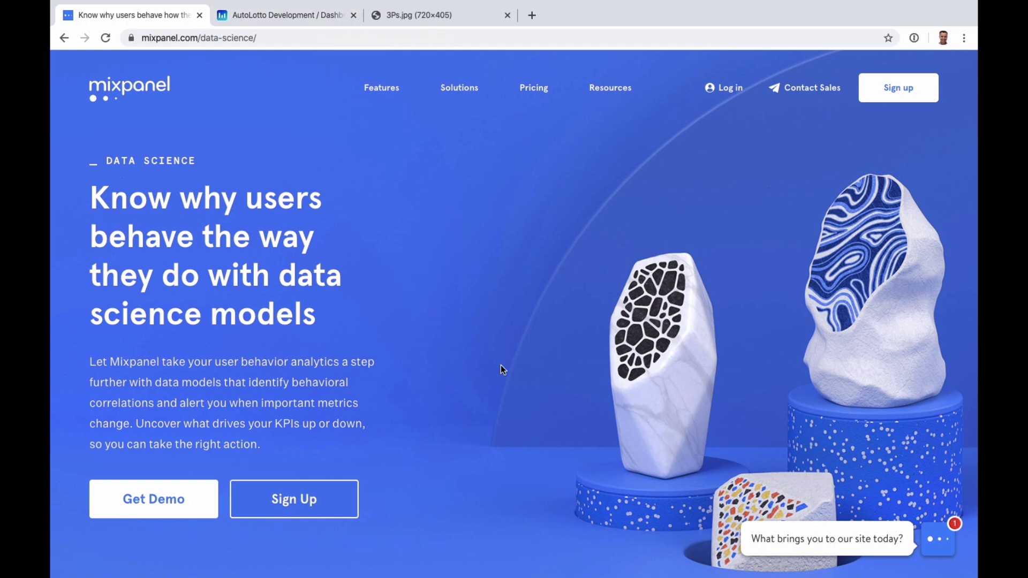
scroll(501, 367, down, 8)
scroll(502, 368, up, 5)
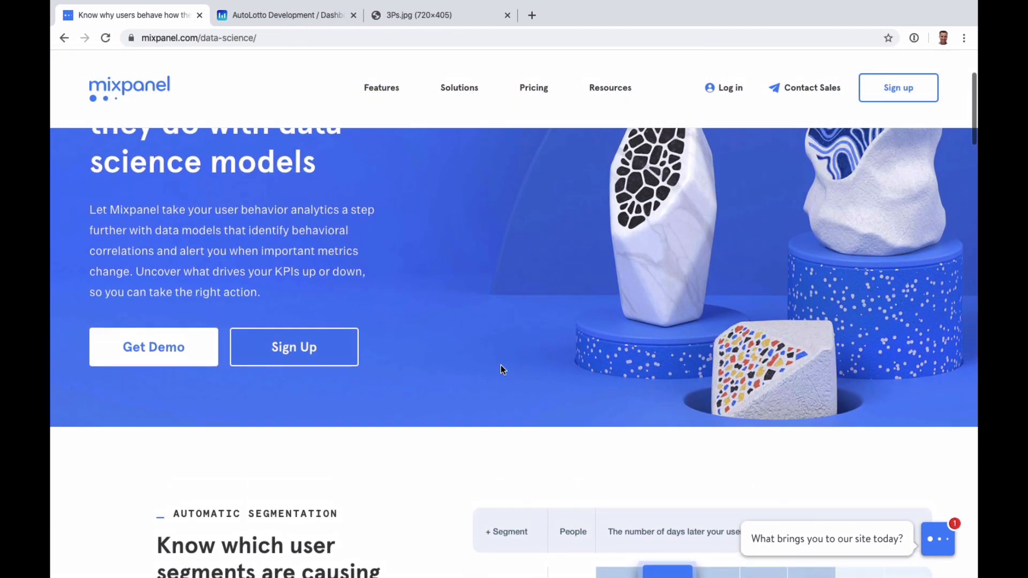
scroll(501, 368, down, 5)
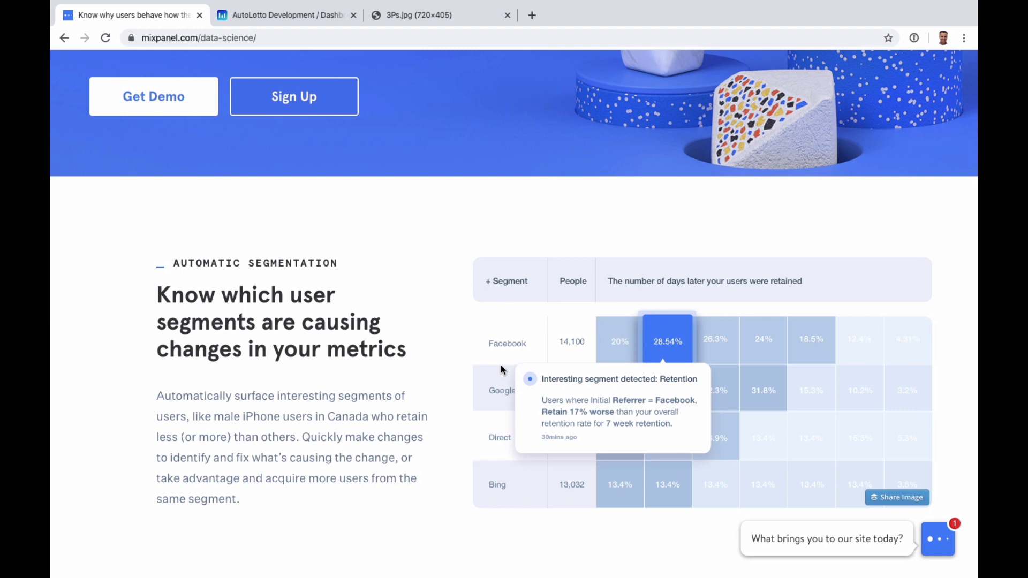
click(252, 17)
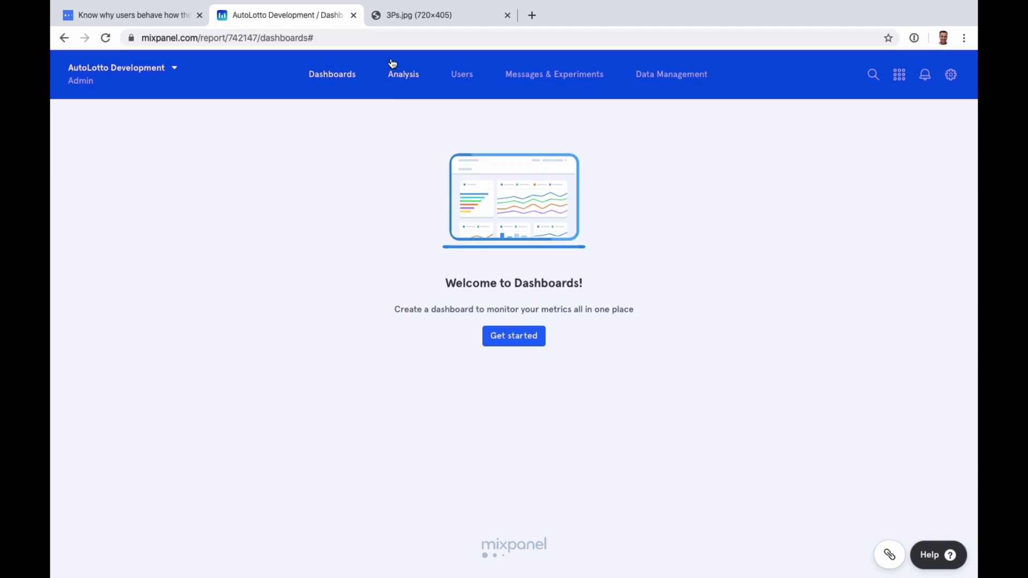
Show the Analysis menu, then the Campaign, Messages, Journeys and A/B Testing options
mouse_move(413, 87)
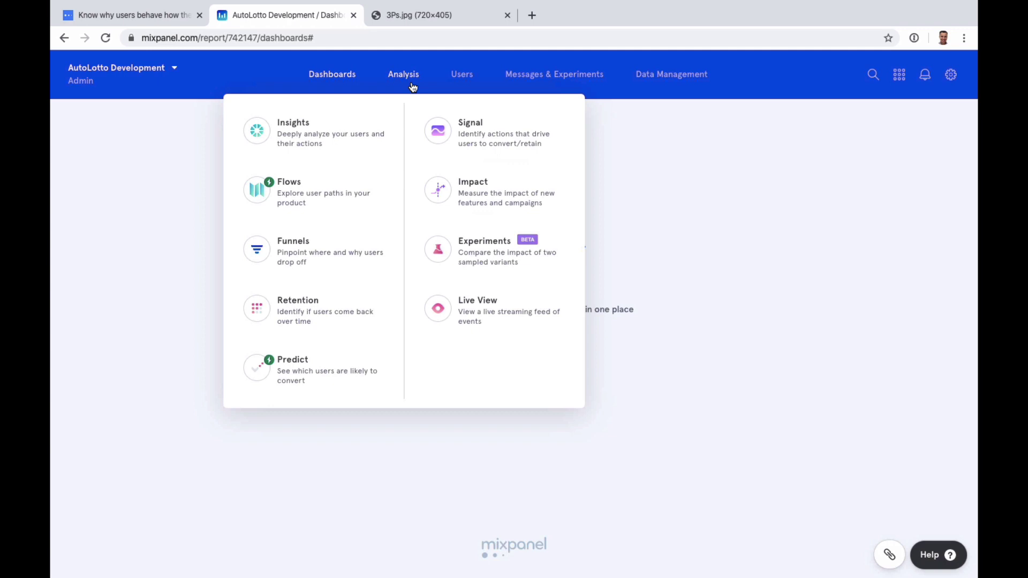
mouse_move(575, 78)
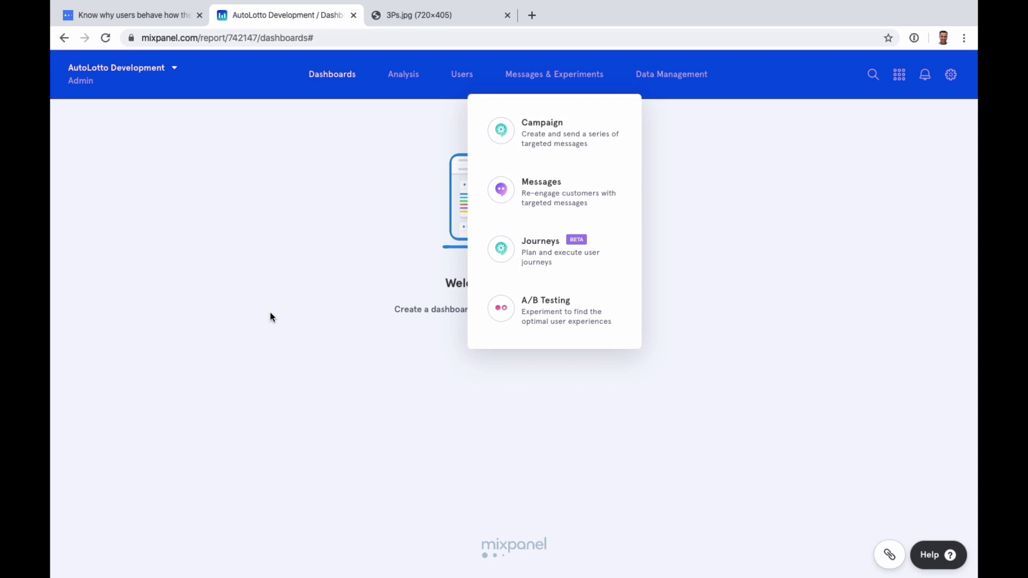
Reload Dashboards, then start a new Insights report from the Analysis menu
click(350, 86)
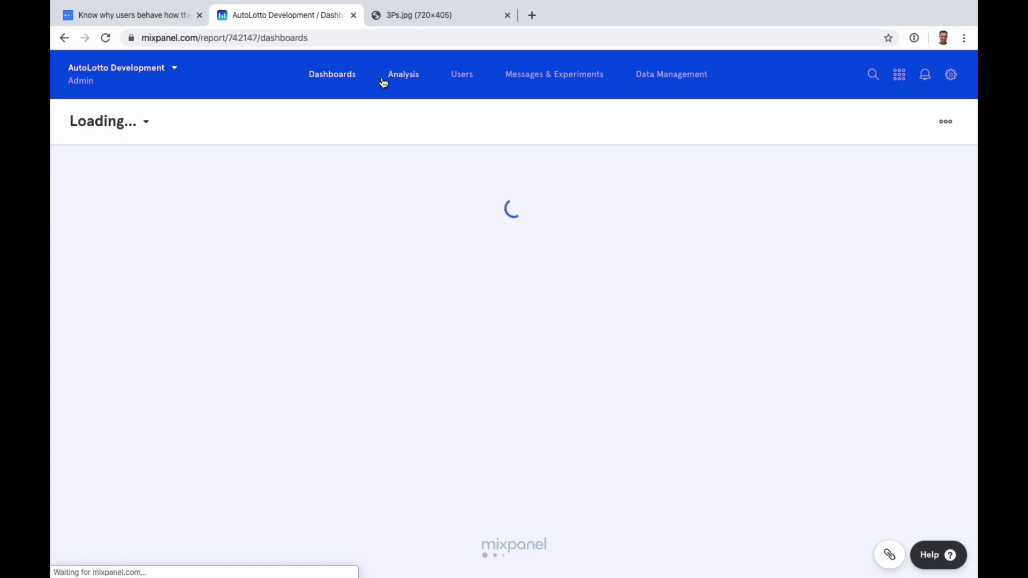
mouse_move(384, 81)
click(340, 146)
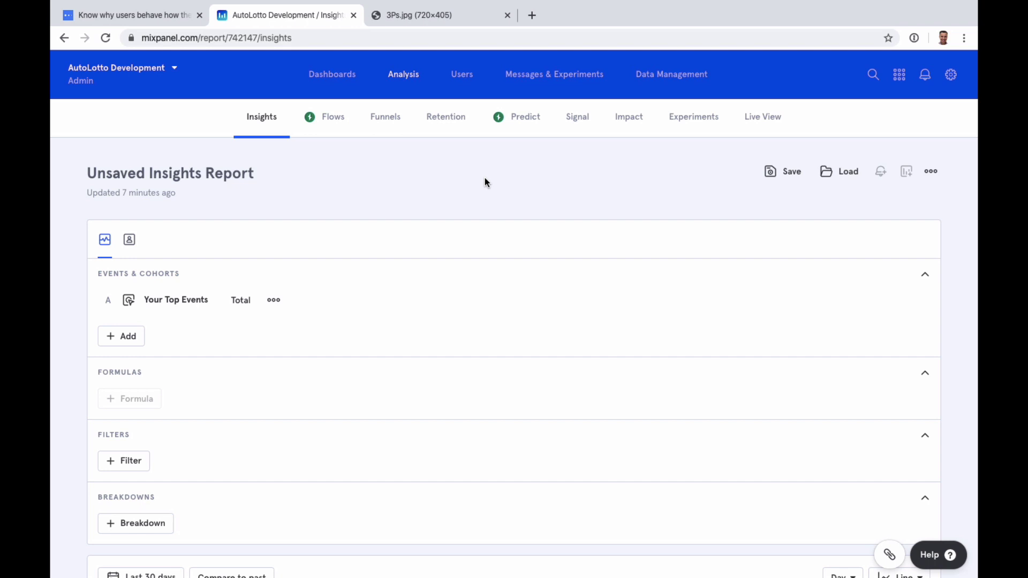
Peek at the settings menu, scroll the line chart, then switch to the 3Ps.jpg image
click(952, 75)
click(728, 346)
scroll(609, 249, down, 9)
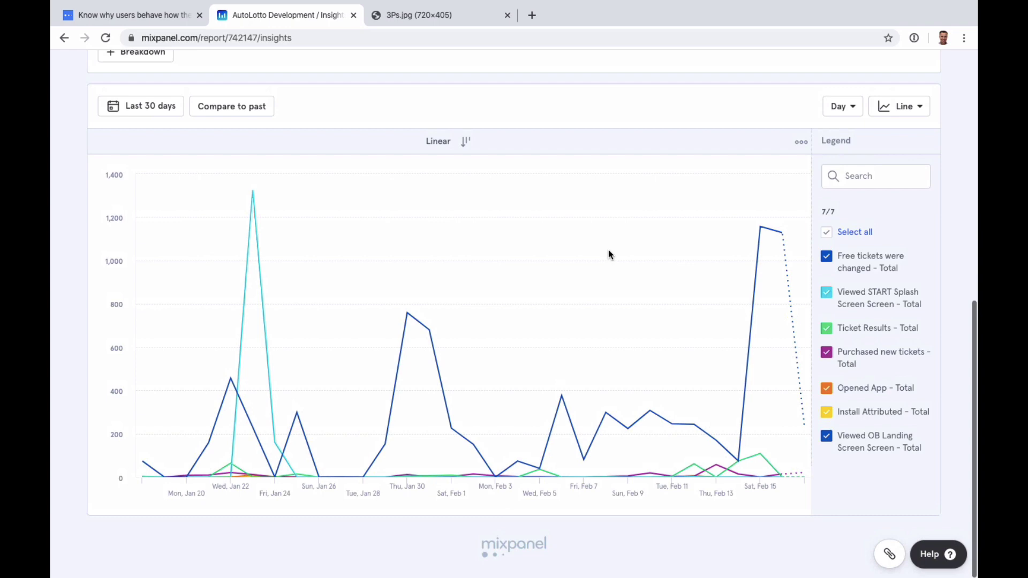
scroll(609, 249, up, 9)
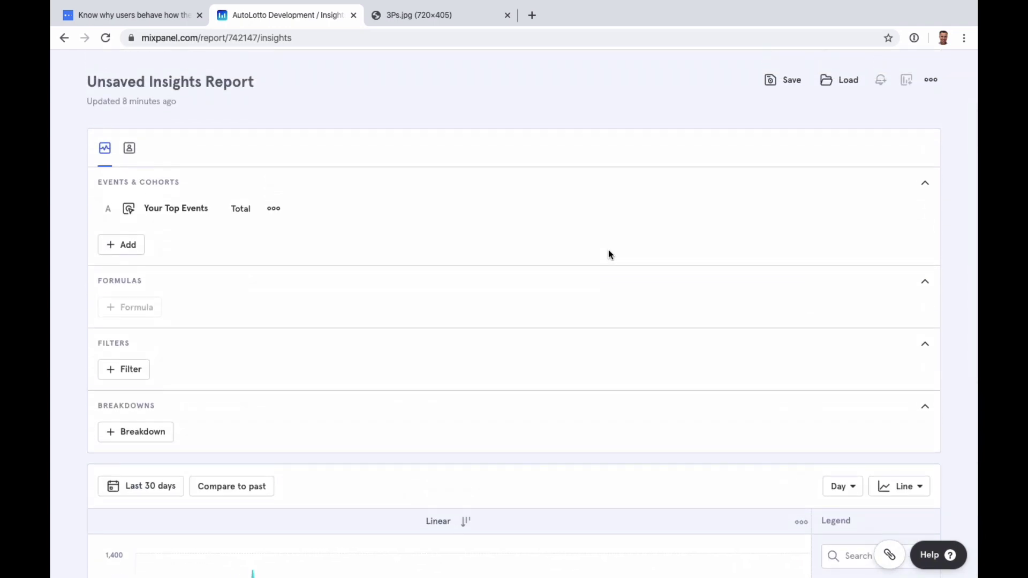
scroll(608, 250, up, 2)
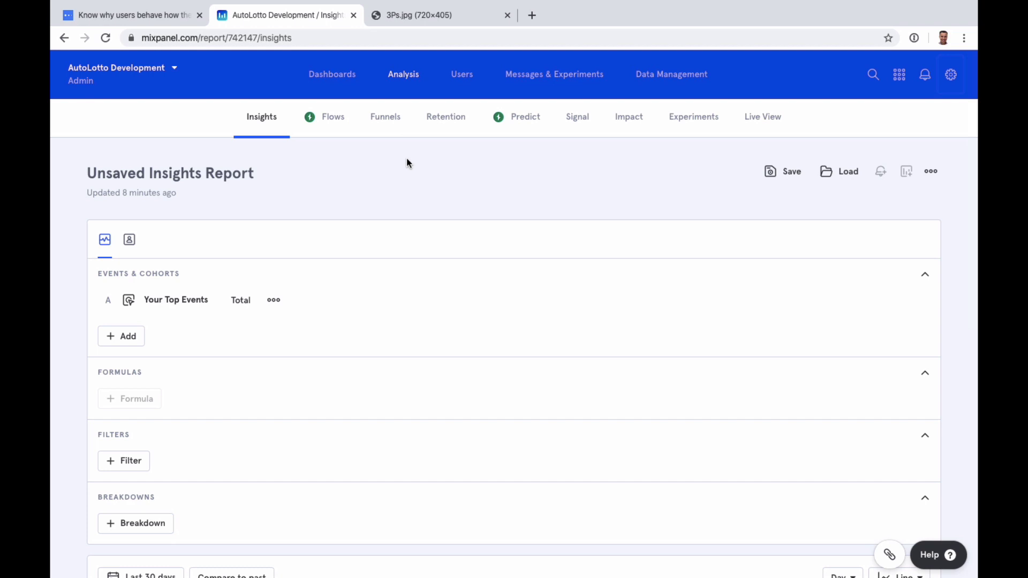
click(441, 15)
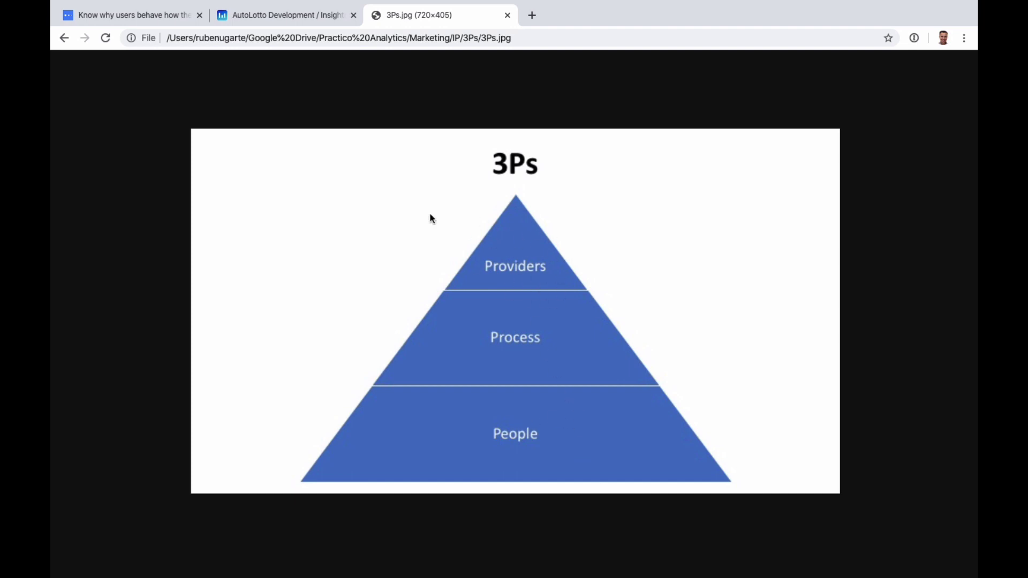
click(130, 17)
scroll(522, 271, up, 10)
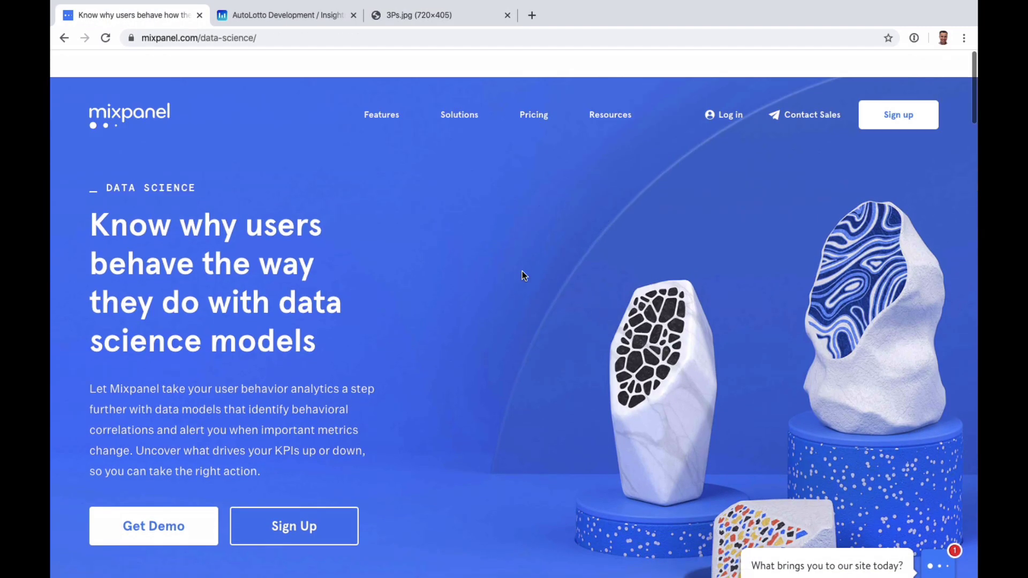
scroll(232, 213, down, 2)
scroll(232, 213, up, 2)
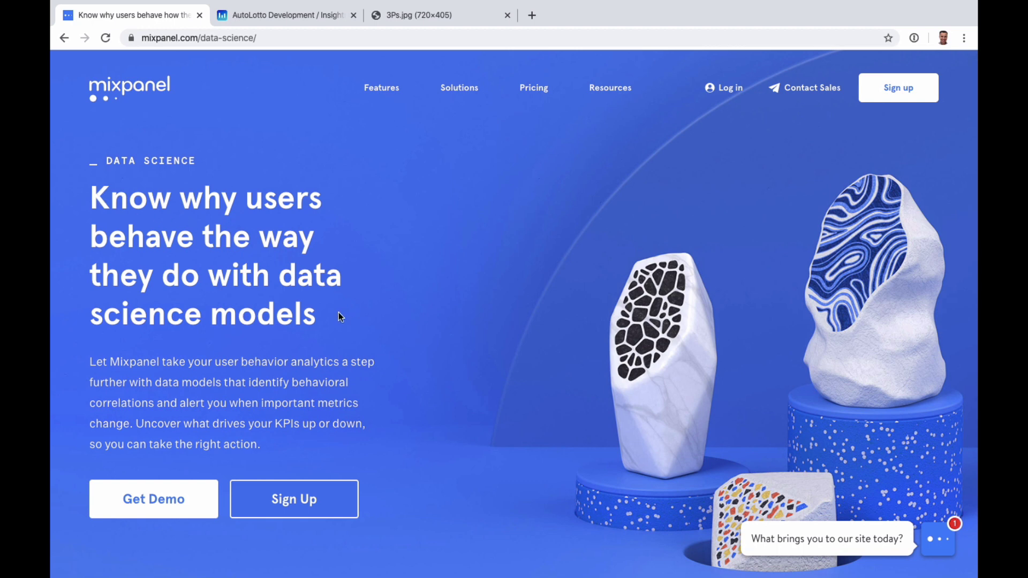
drag(339, 316, 64, 214)
click(298, 264)
Open the Pricing page and scroll through the Starter, Growth and Enterprise plan cards
click(534, 88)
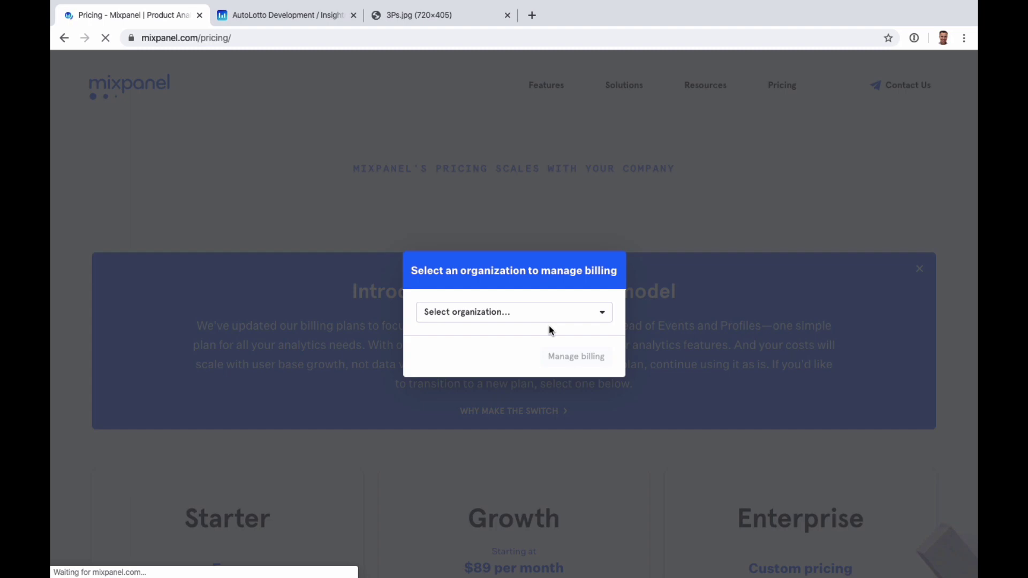
scroll(686, 244, down, 5)
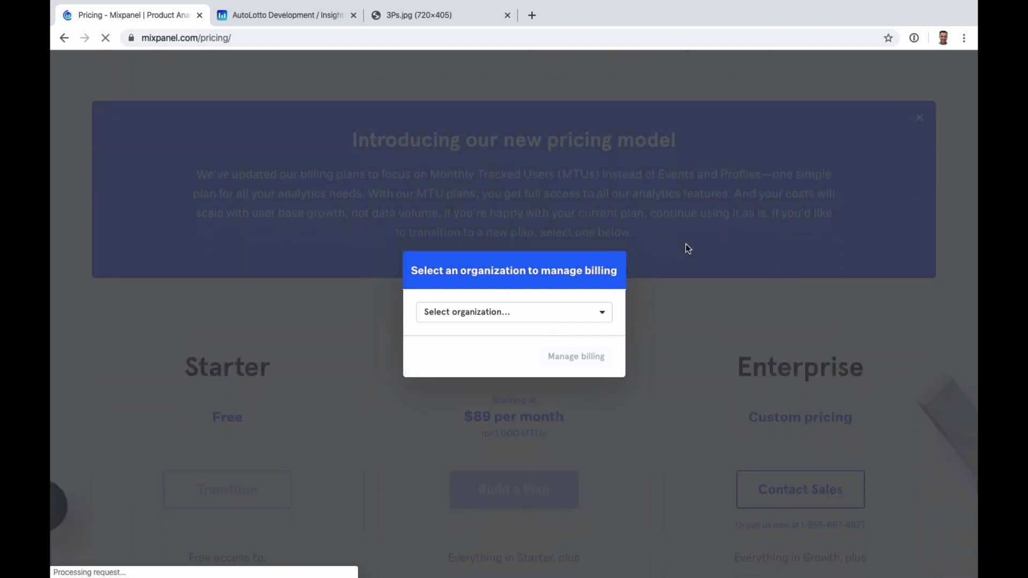
scroll(686, 247, up, 1)
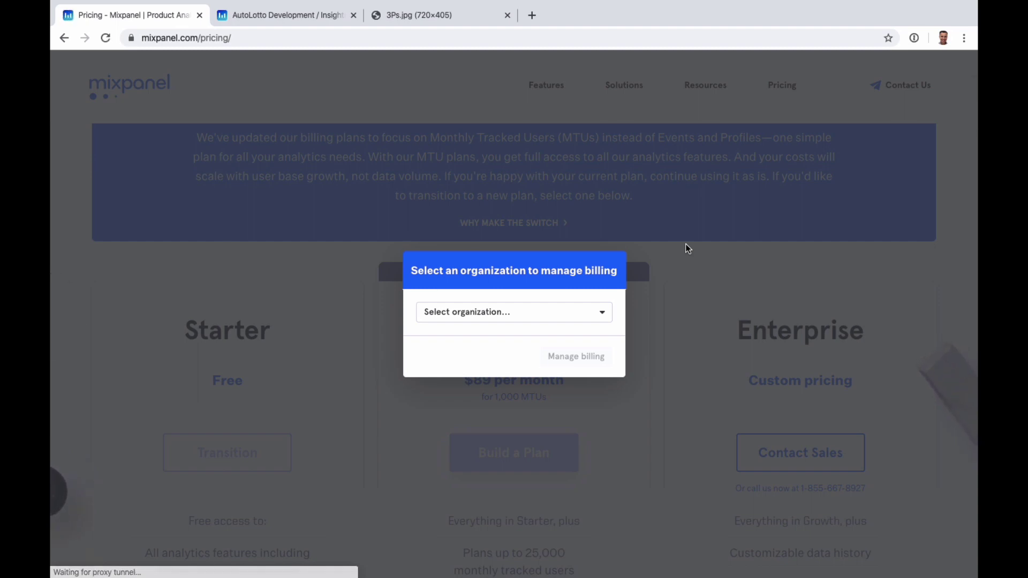
scroll(686, 249, down, 2)
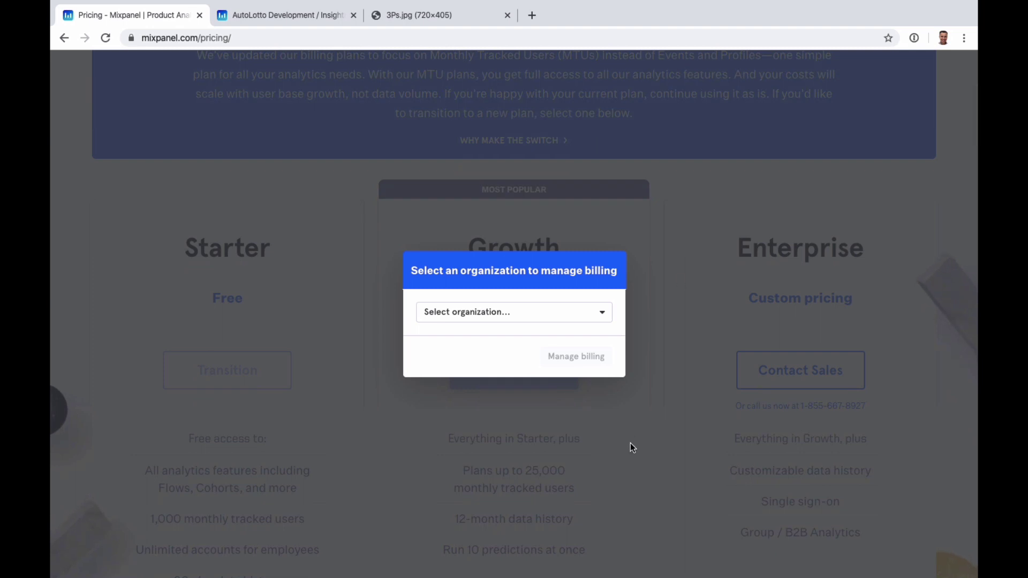
scroll(631, 442, left, 5)
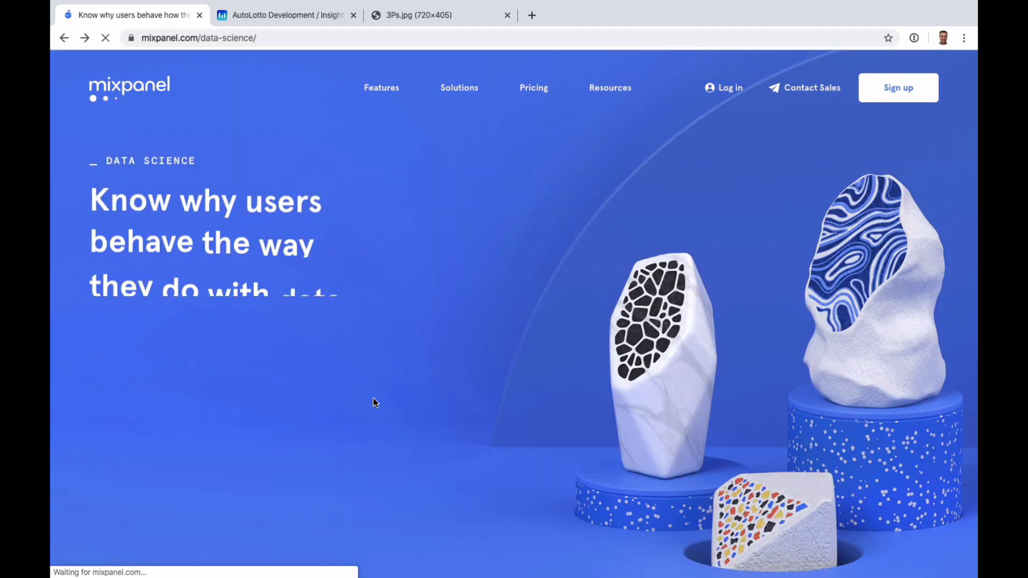
Scroll down the Data Science page to the Causal Impact Analysis section
scroll(374, 398, down, 5)
scroll(374, 402, down, 10)
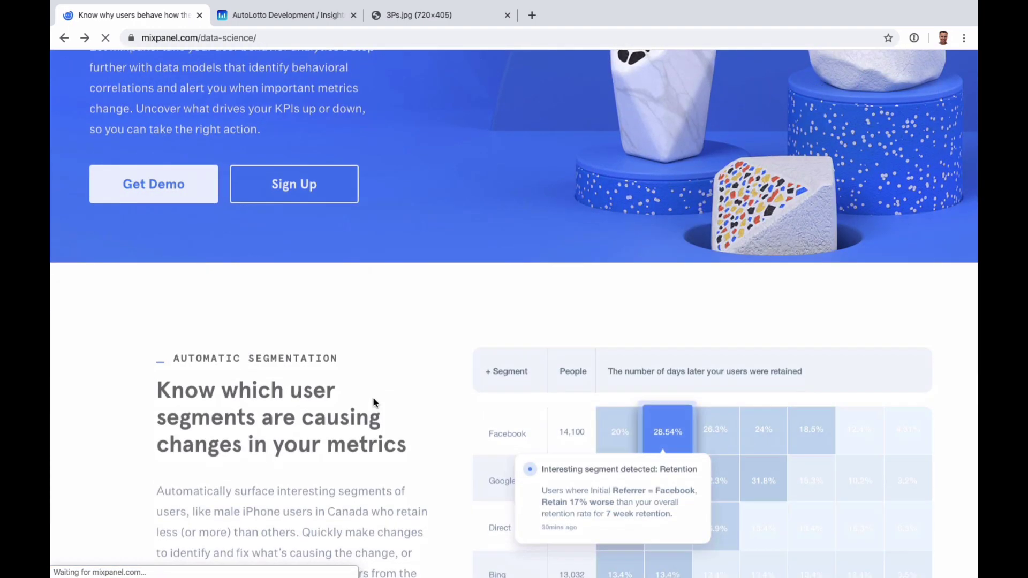